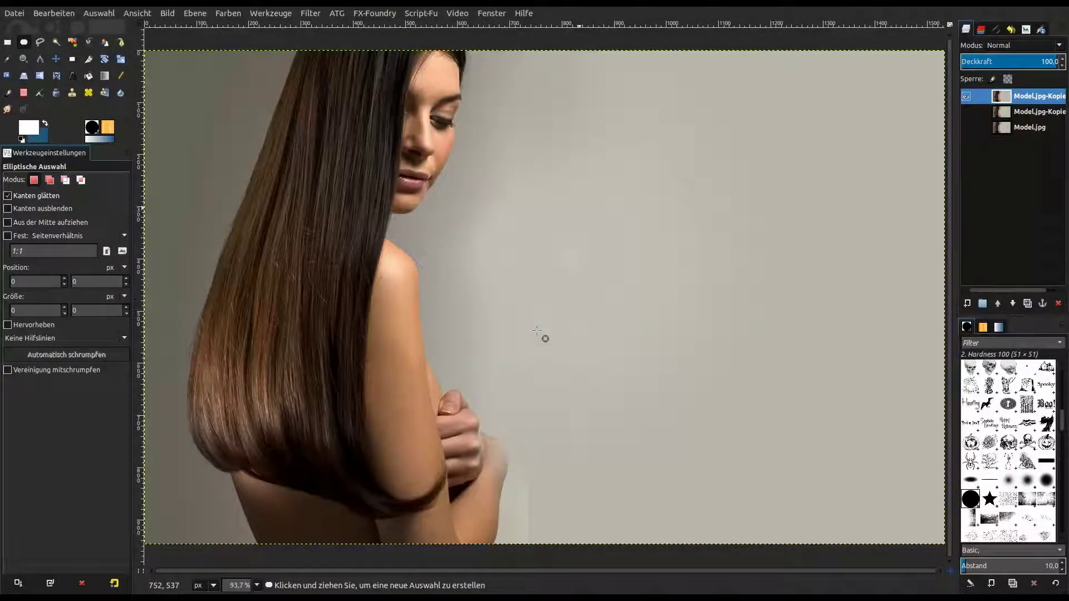
Step: Create a new transparent layer, then delete it again
left_click(967, 303)
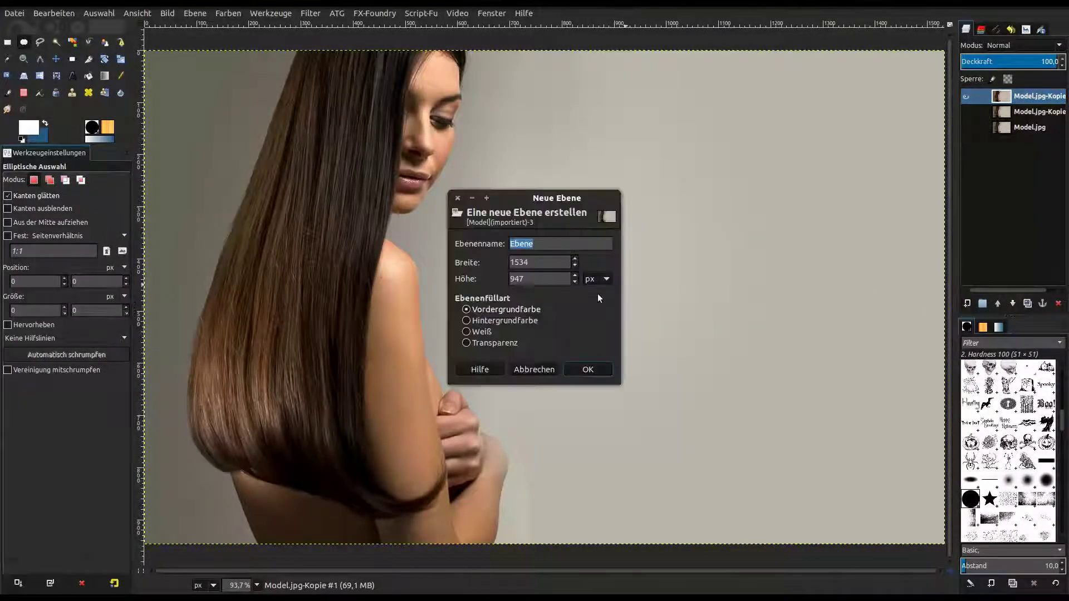
left_click(515, 341)
left_click(602, 370)
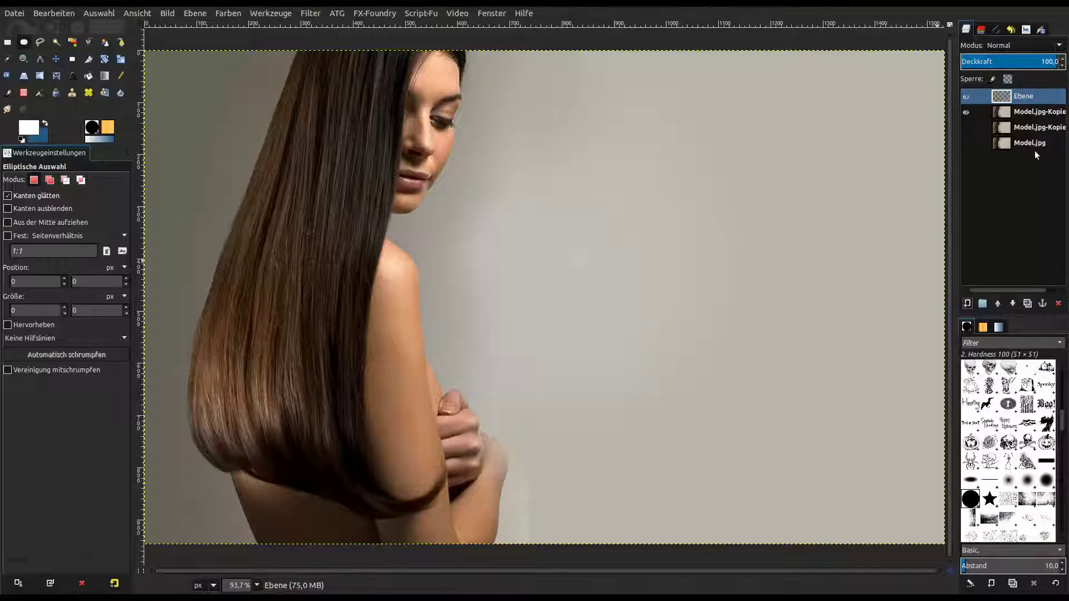
right_click(1026, 102)
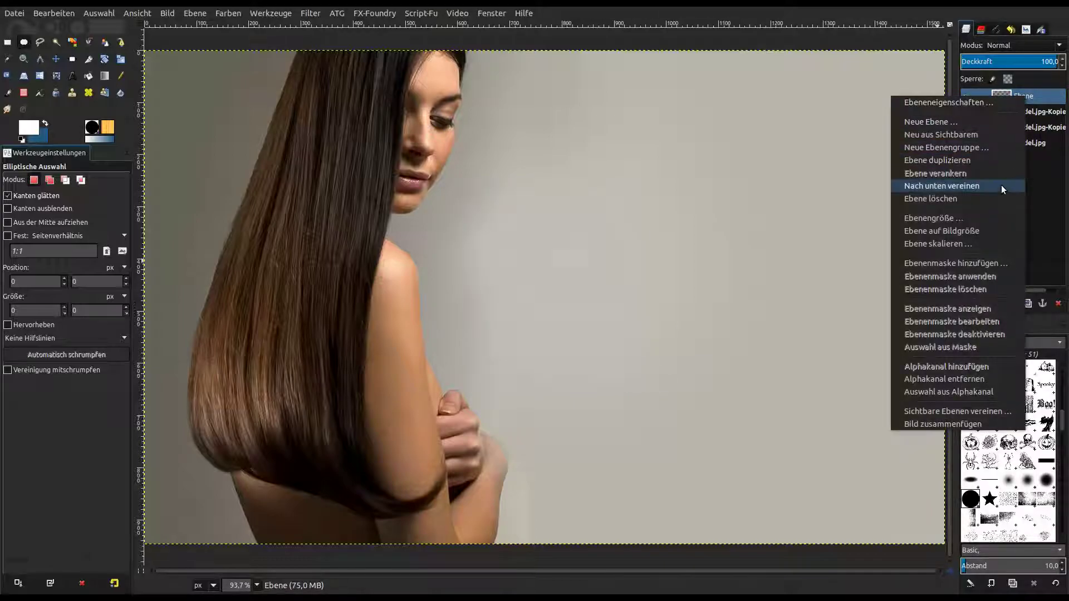
left_click(994, 182)
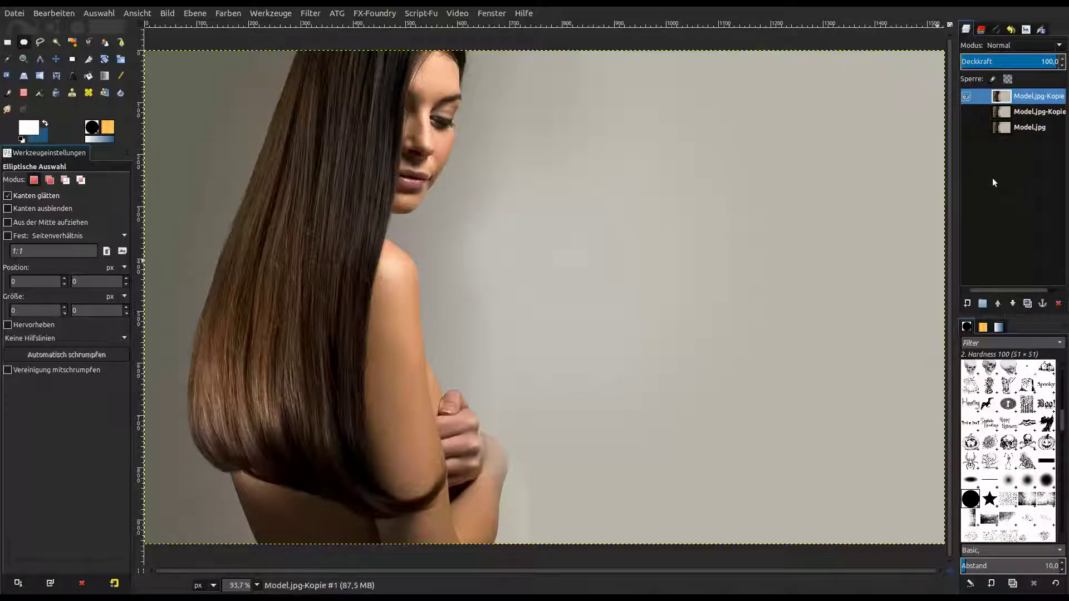
Step: With Fuzzy Select at threshold 10, delete the grey background right of the model
left_click(57, 43)
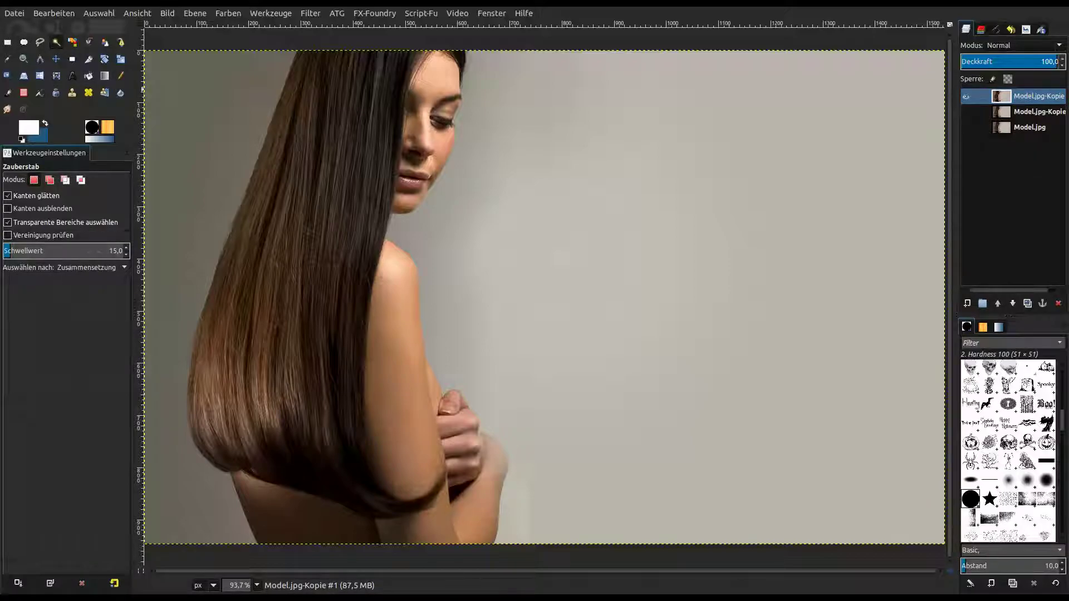
left_click(109, 251)
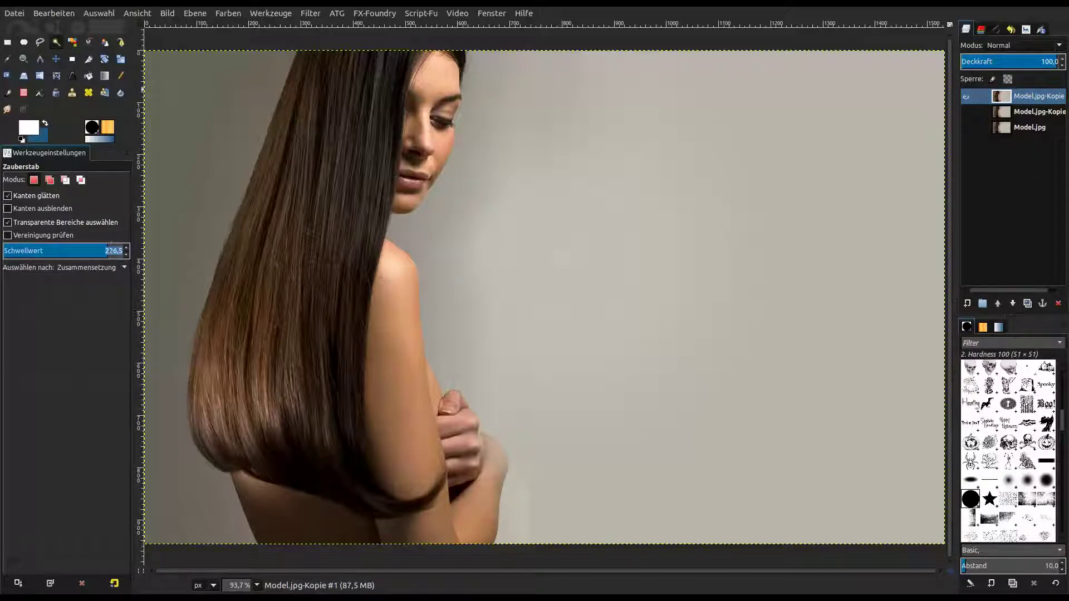
type("10")
key("Return")
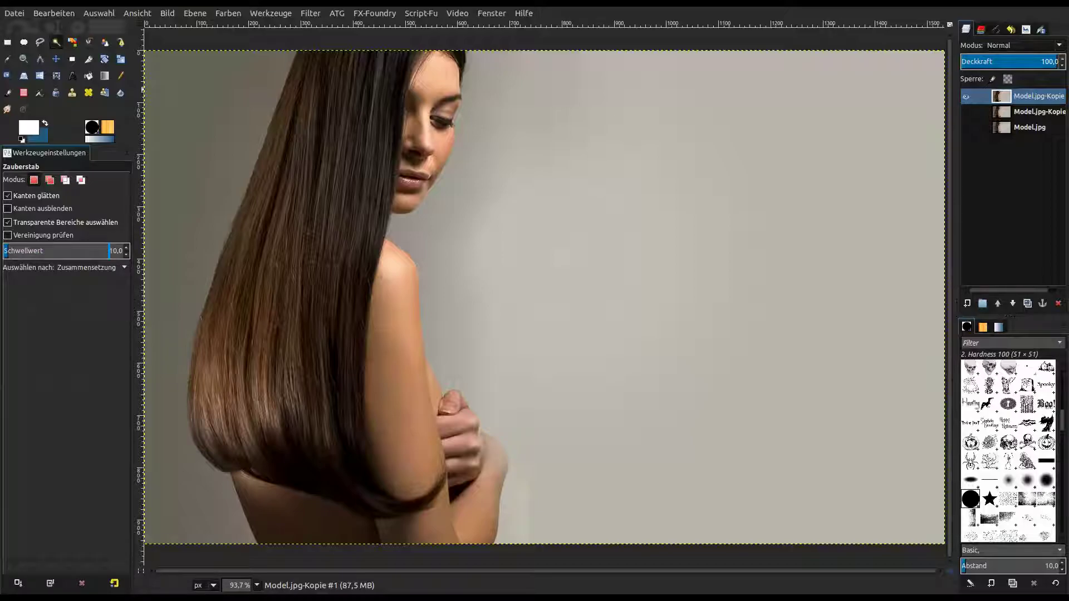
left_click(661, 251)
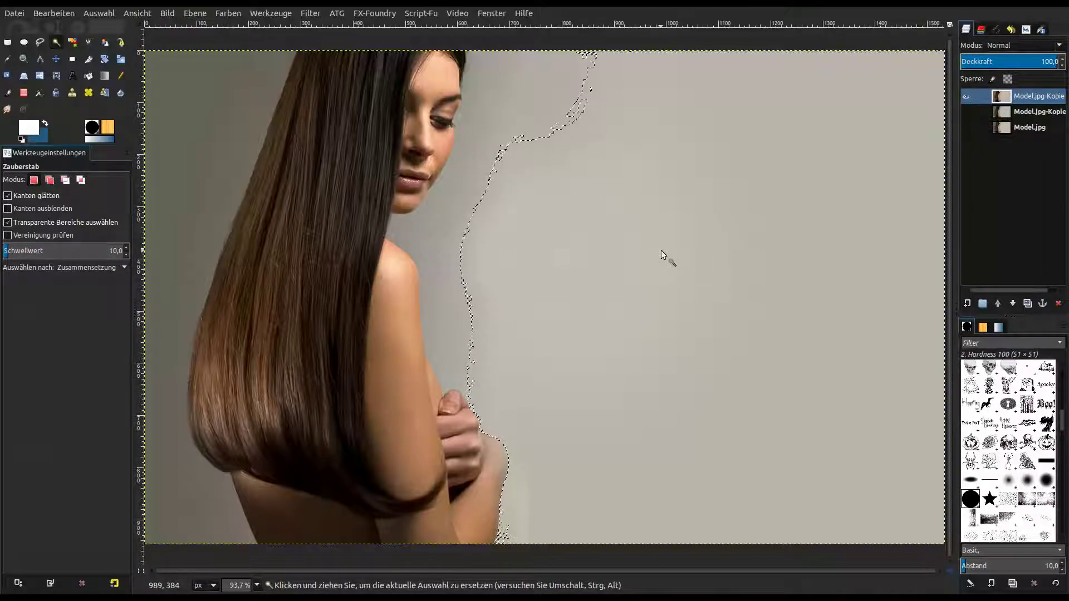
key("Delete")
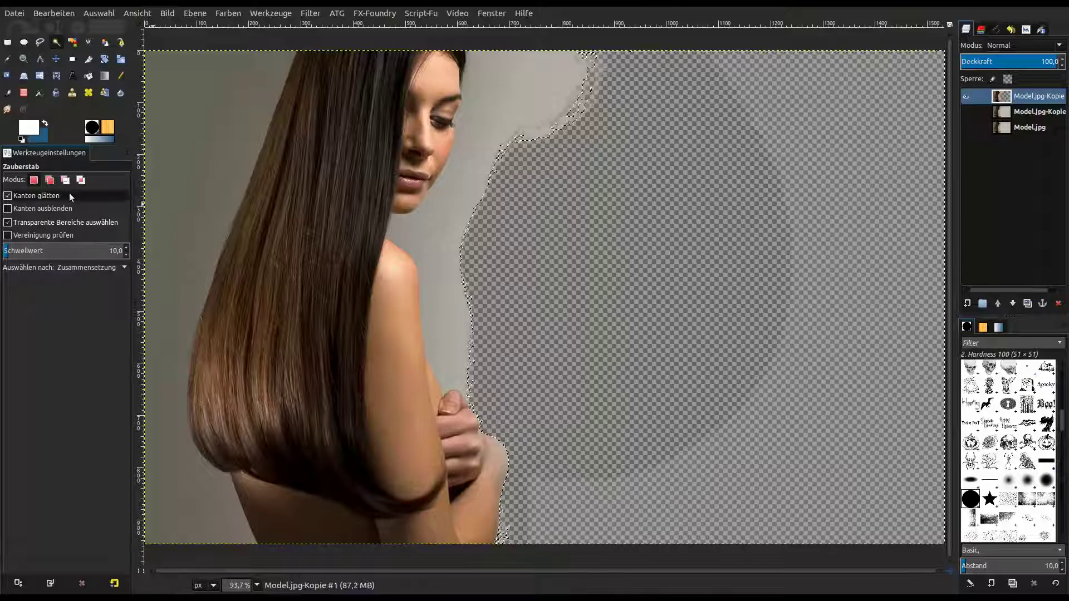
Step: At threshold 15, delete the grey near the face and shoulder and the pale top-right cloud
left_click(103, 254)
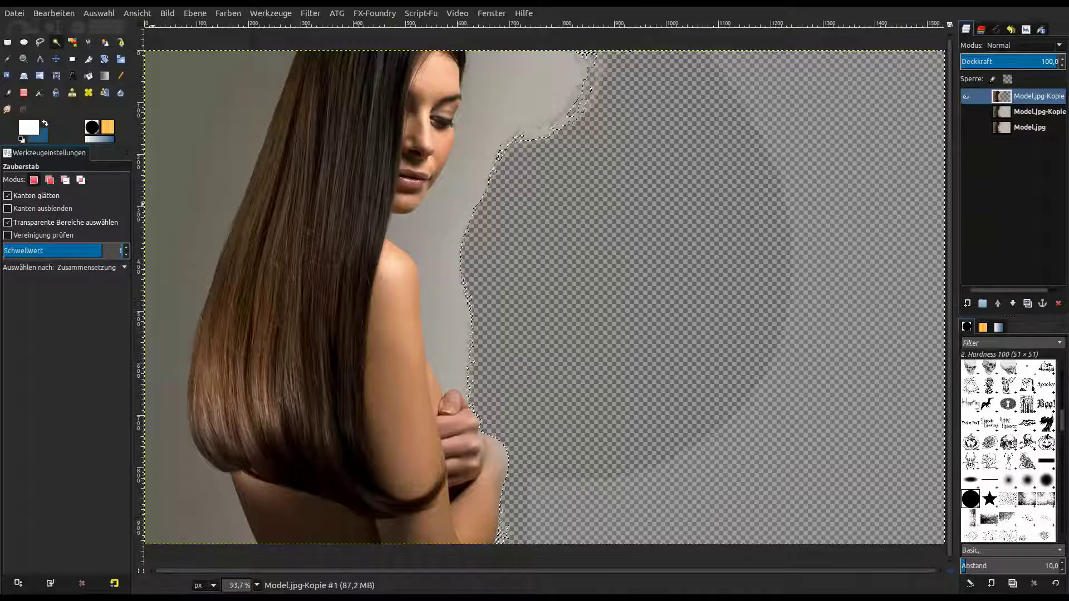
type("15")
key("Return")
left_click(437, 205)
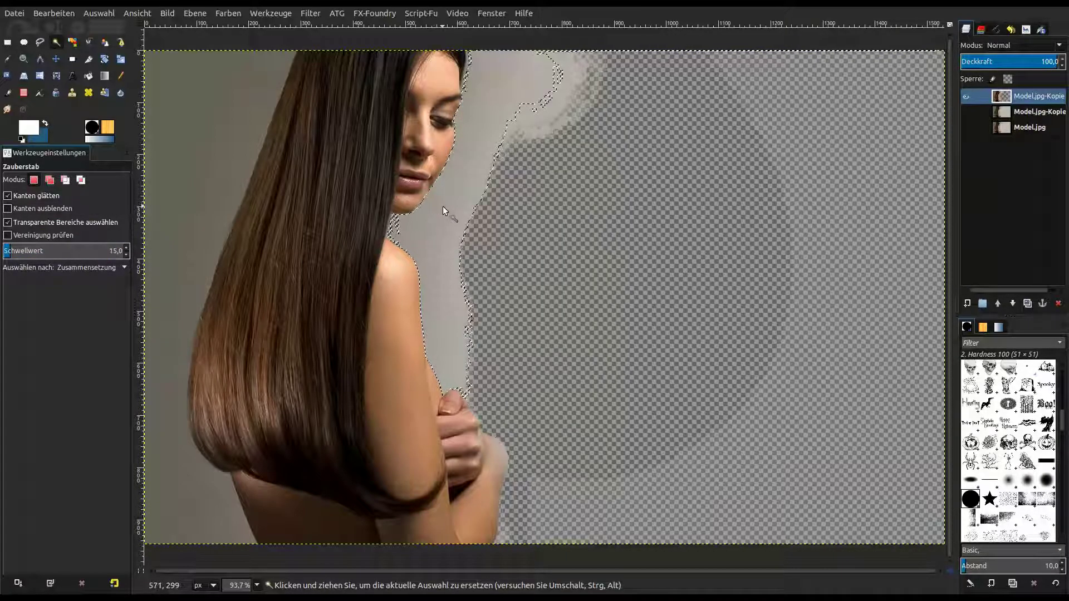
key("Delete")
left_click(560, 93)
key("Delete")
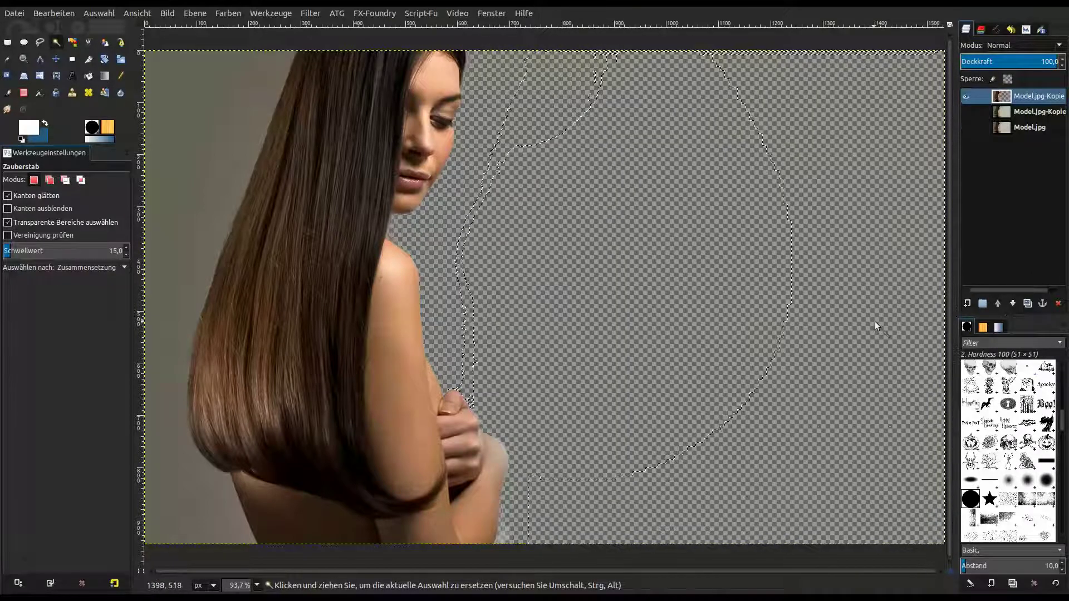
left_click(601, 523)
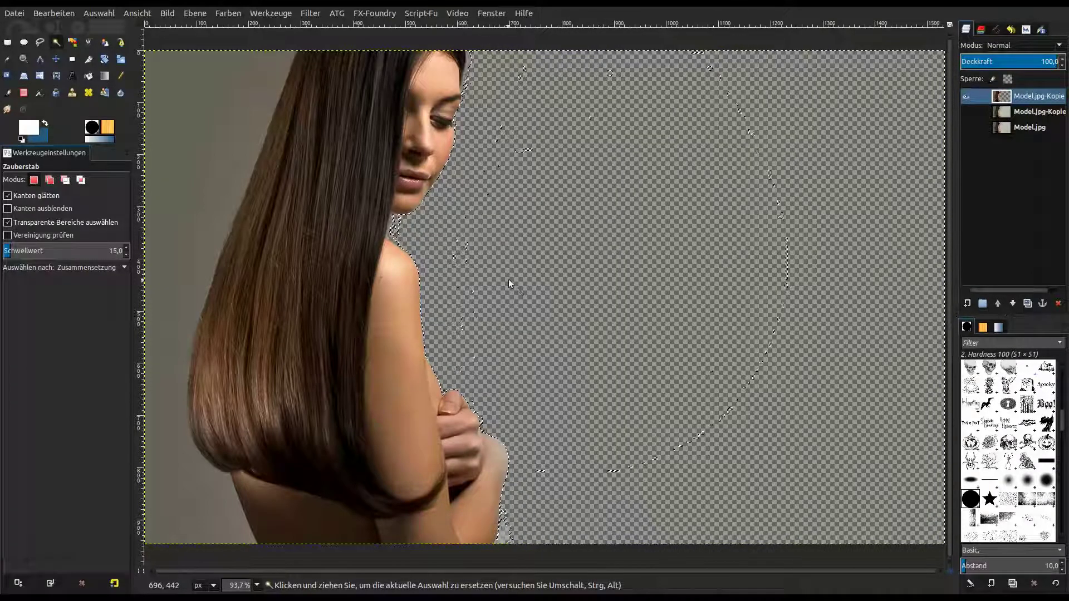
Step: Zoom to 400% and select the leftover fringe along the top of the hair
left_click(258, 586)
left_click(250, 498)
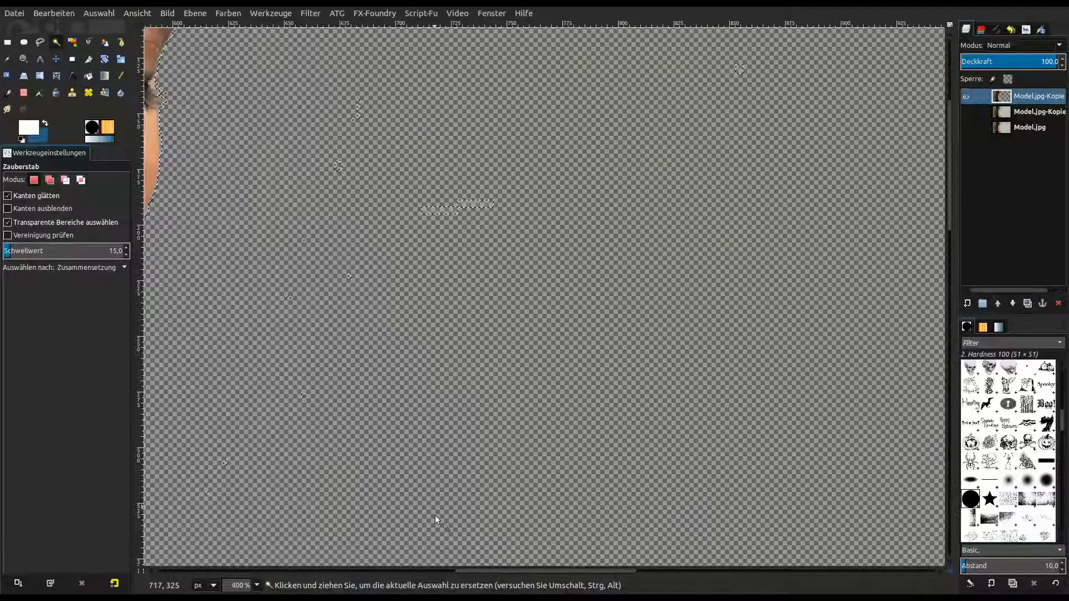
left_click_drag(466, 569, 402, 569)
scroll(546, 356, "up", 5)
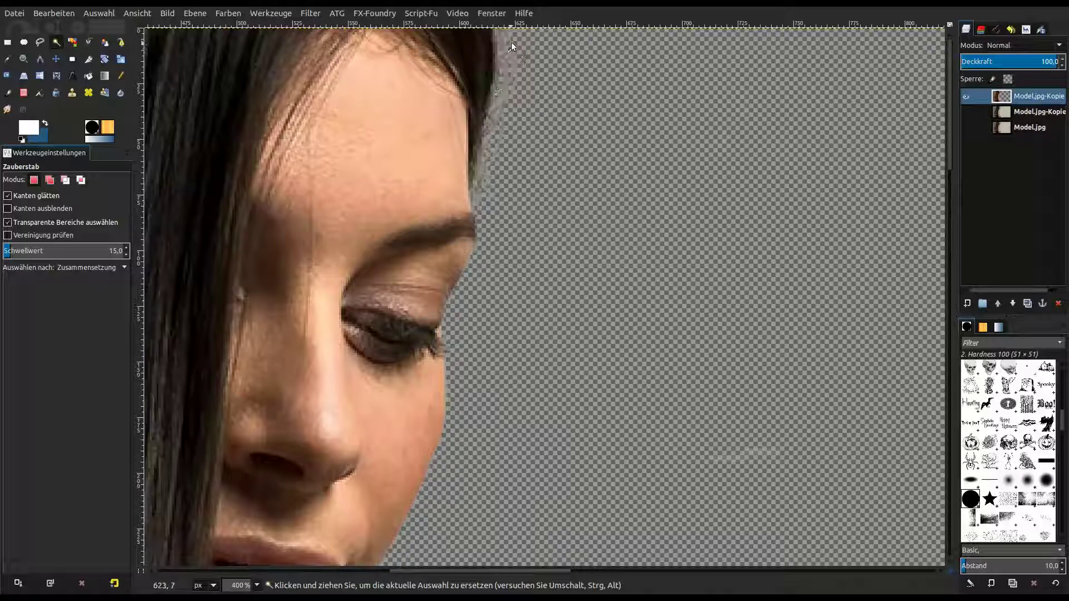
left_click_drag(511, 42, 510, 143)
left_click(494, 76)
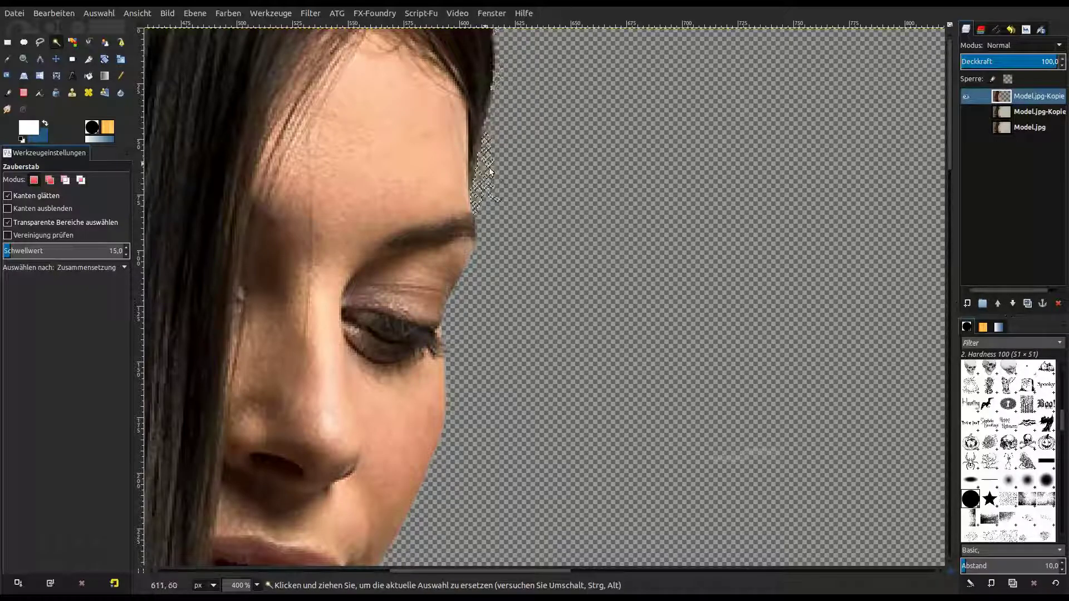
Step: Select the fringes beside the hair, down to the shoulder, and along the arm and hand
scroll(338, 493, "down", 8)
left_click_drag(400, 569, 355, 569)
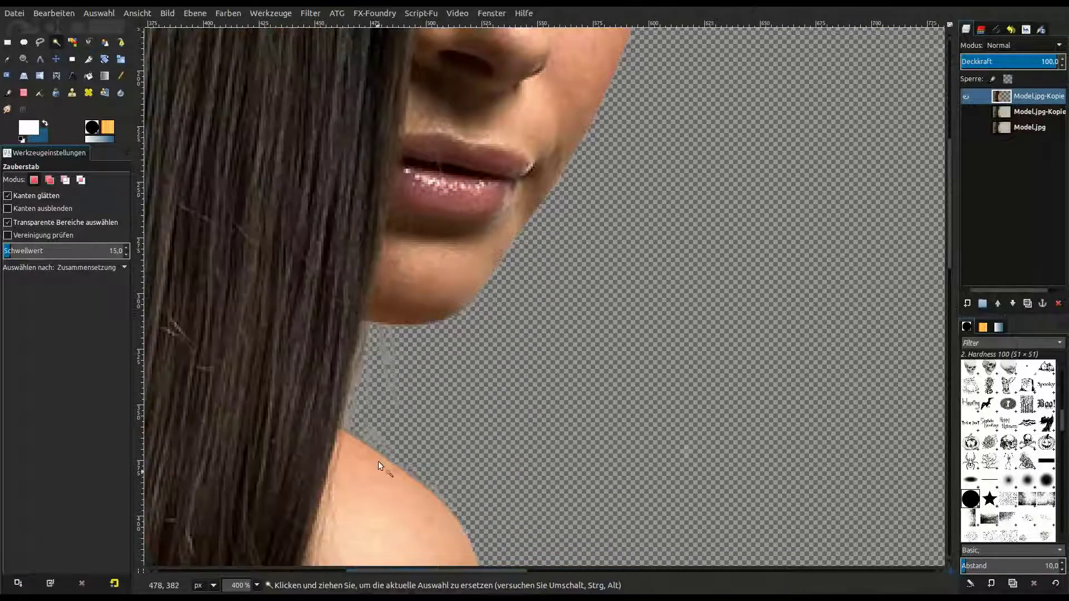
left_click(389, 388)
left_click(358, 382)
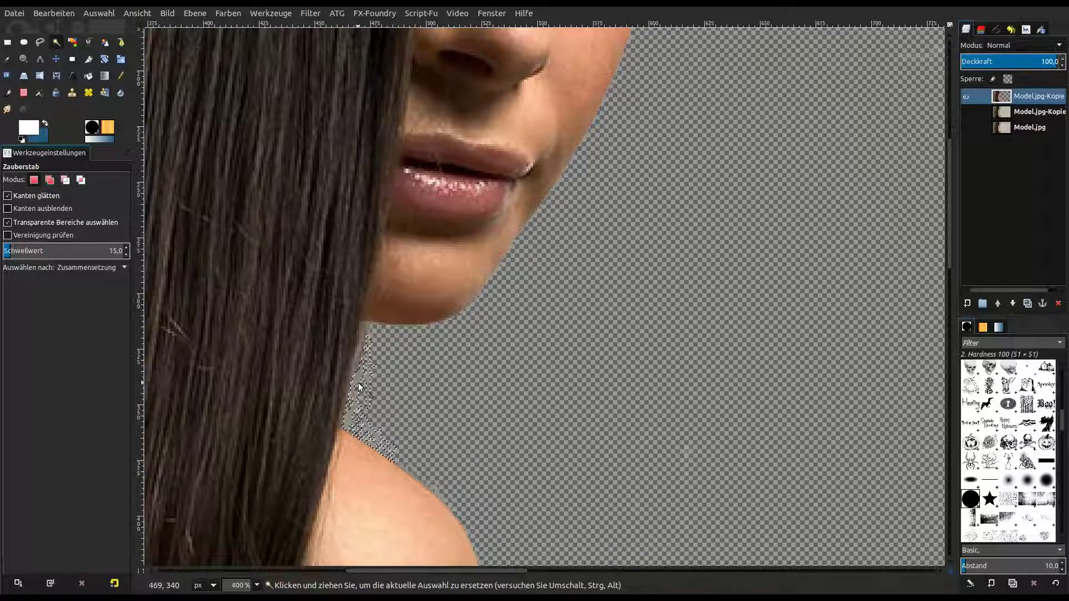
scroll(553, 415, "down", 6)
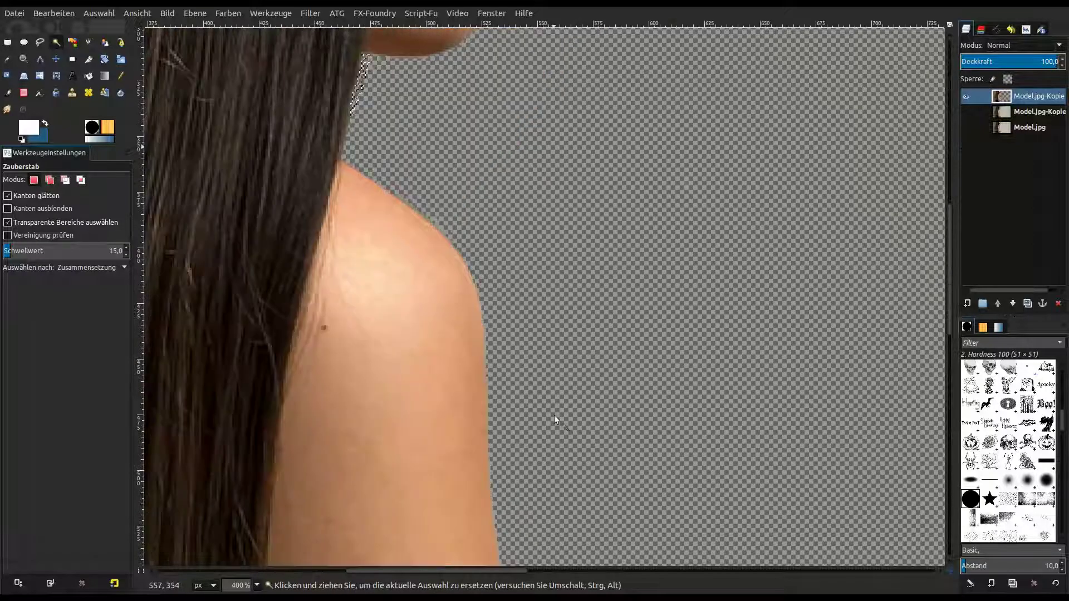
scroll(583, 410, "down", 6)
scroll(729, 383, "down", 4)
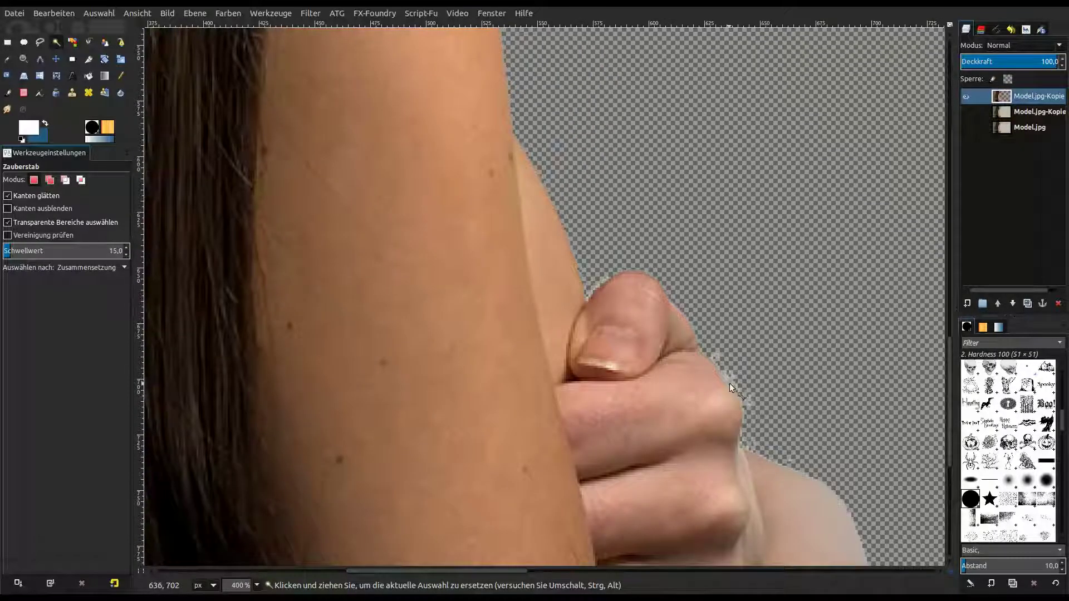
left_click(749, 407)
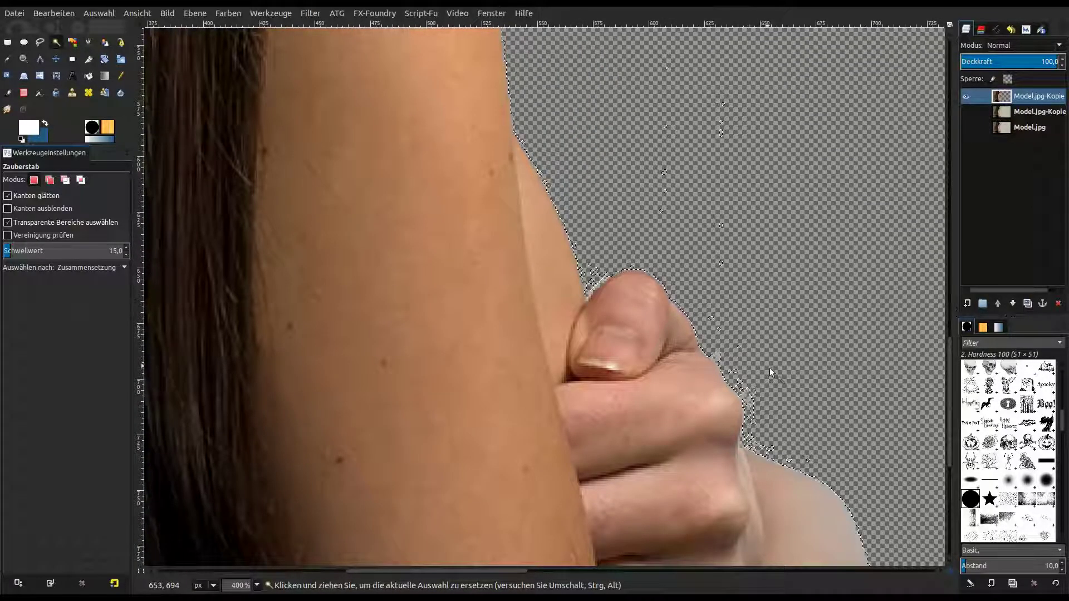
Step: Delete the grey background left of the hair, then zoom back out to 93.7%
left_click_drag(486, 571, 294, 557)
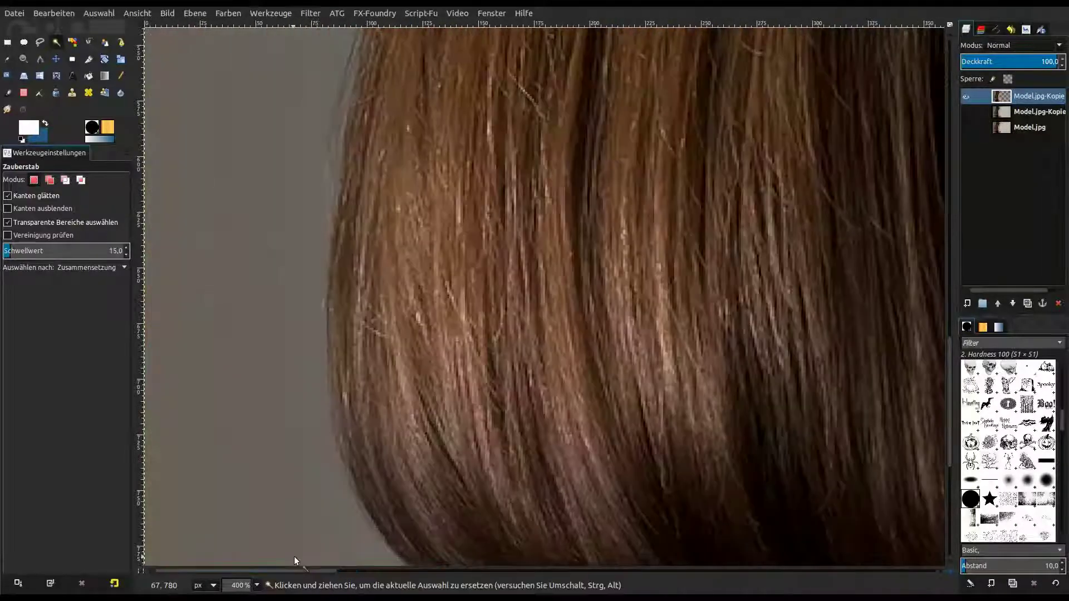
scroll(282, 522, "down", 3)
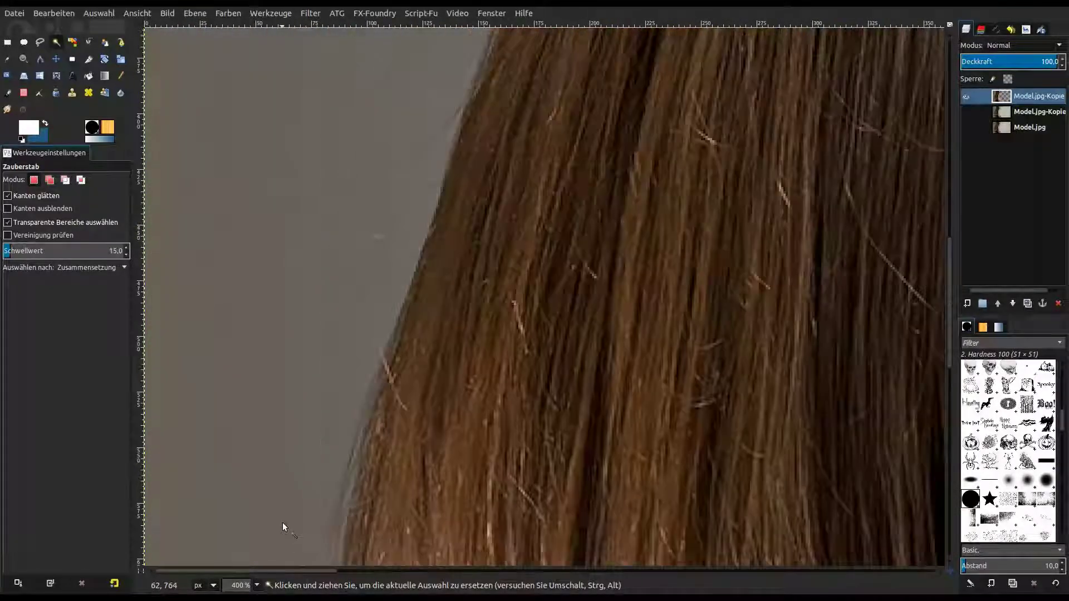
left_click(407, 274)
key("Delete")
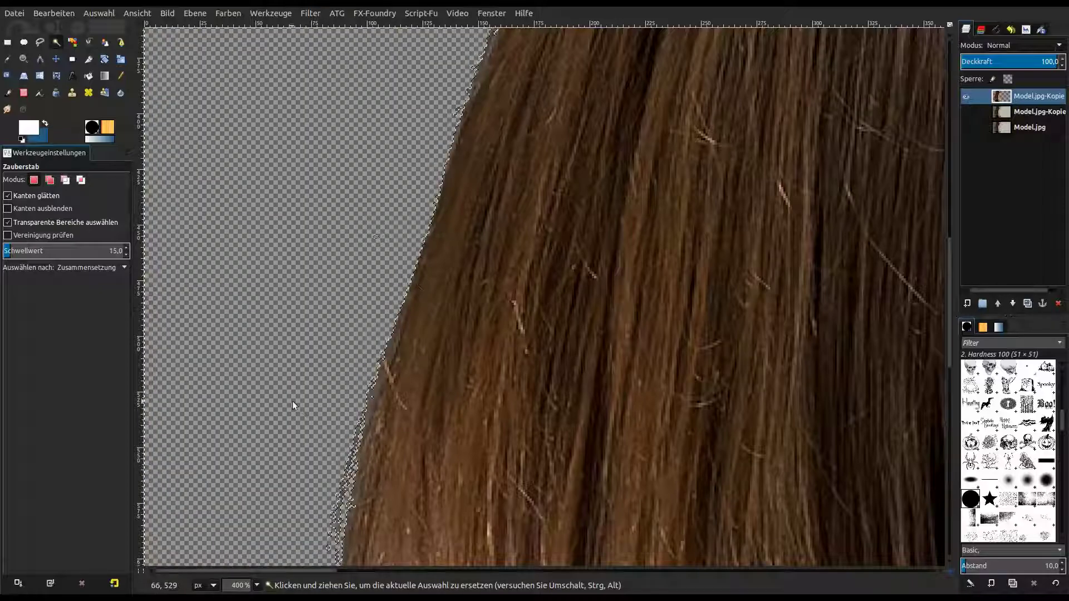
scroll(295, 390, "down", 3)
scroll(307, 354, "down", 3)
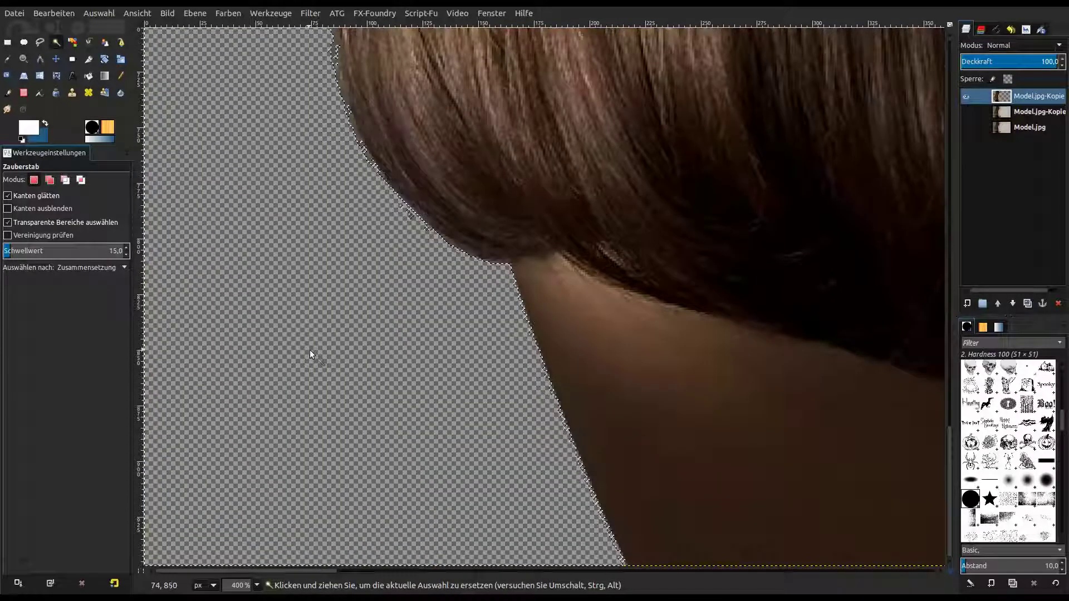
left_click(257, 585)
left_click(251, 535)
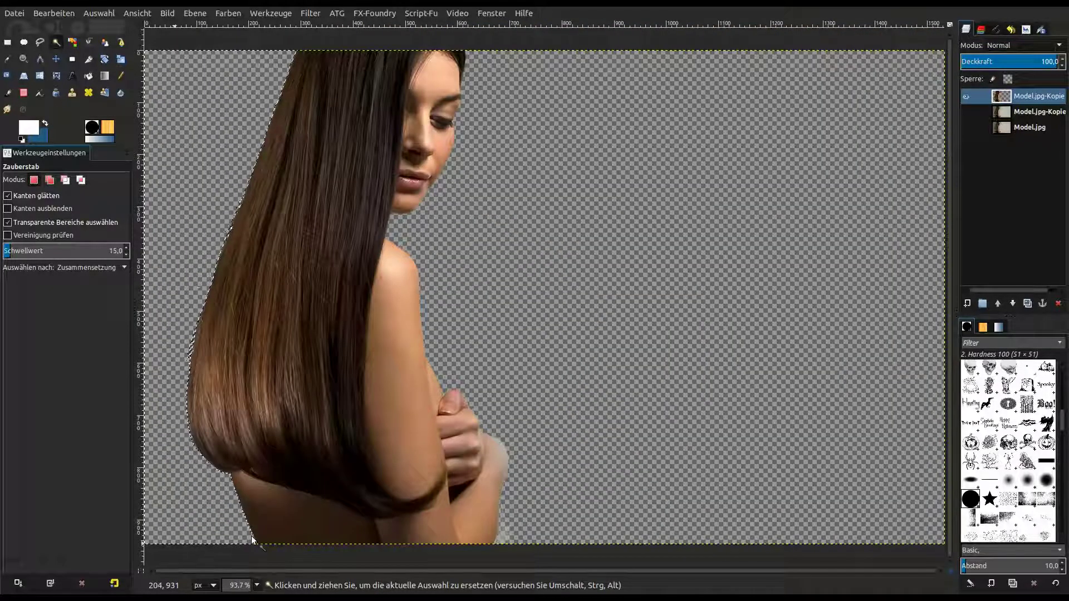
Step: Clear the selection, make blue the foreground, and add a new layer filled with it
left_click(100, 13)
left_click(105, 40)
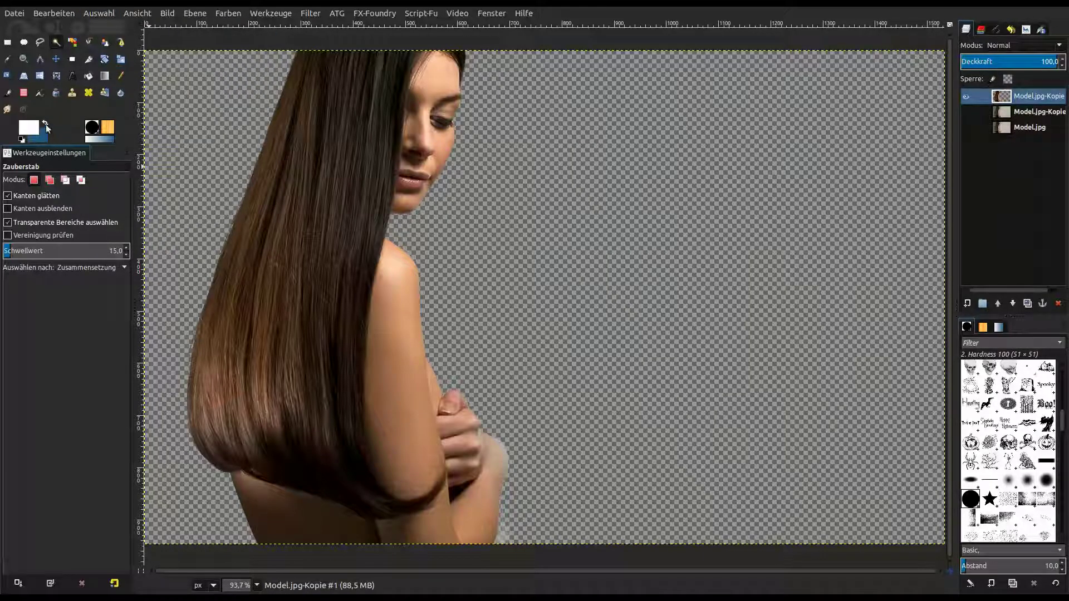
left_click(45, 123)
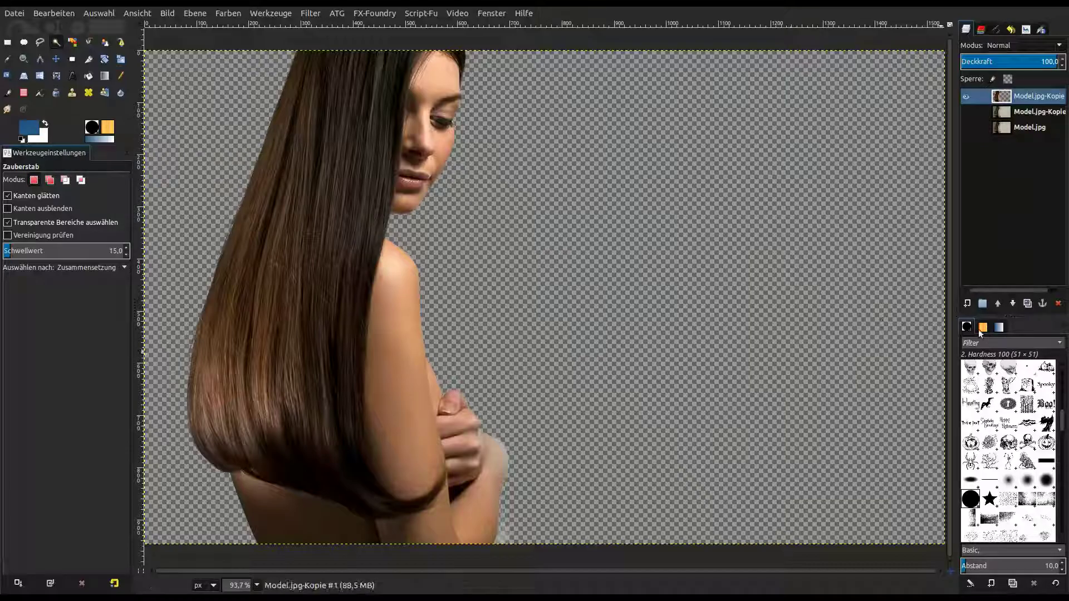
left_click(967, 303)
left_click(520, 309)
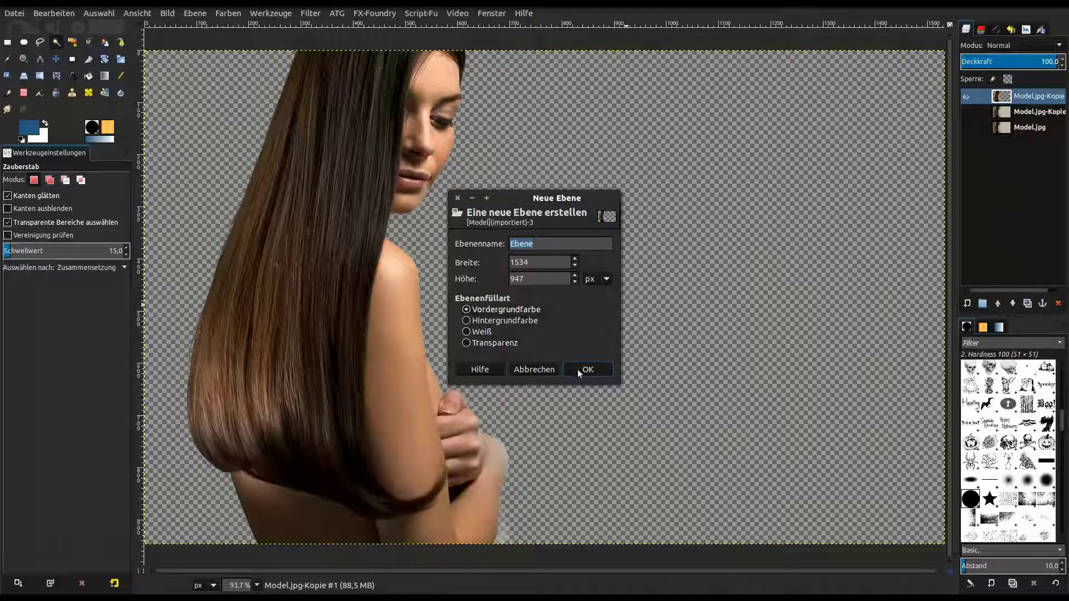
left_click(579, 371)
Step: Move the blue layer beneath the model and erase a round patch with a large eraser
left_click(1013, 303)
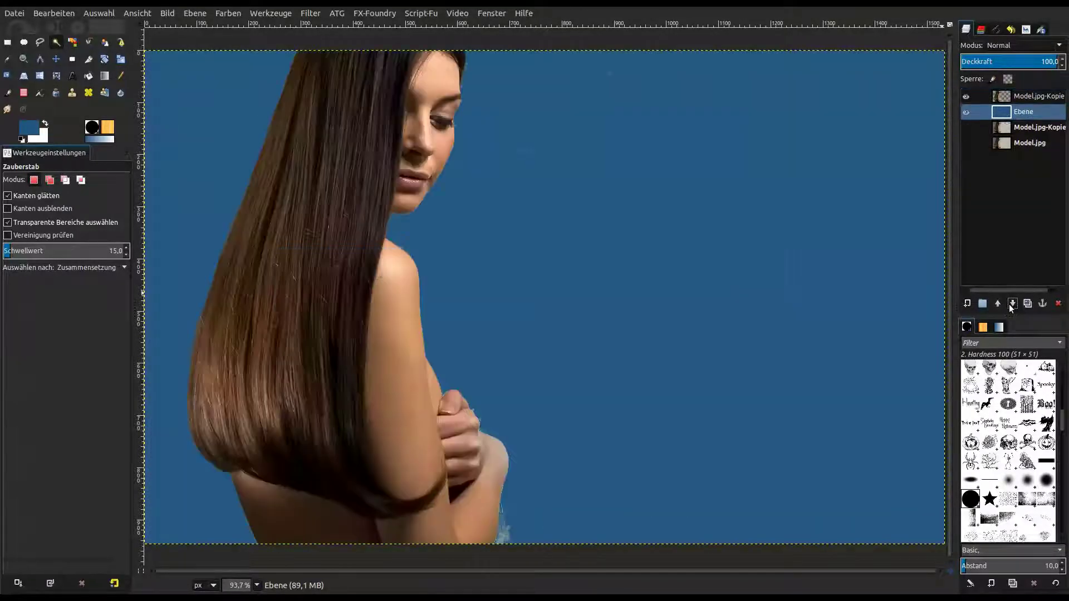
left_click(23, 93)
left_click(20, 236)
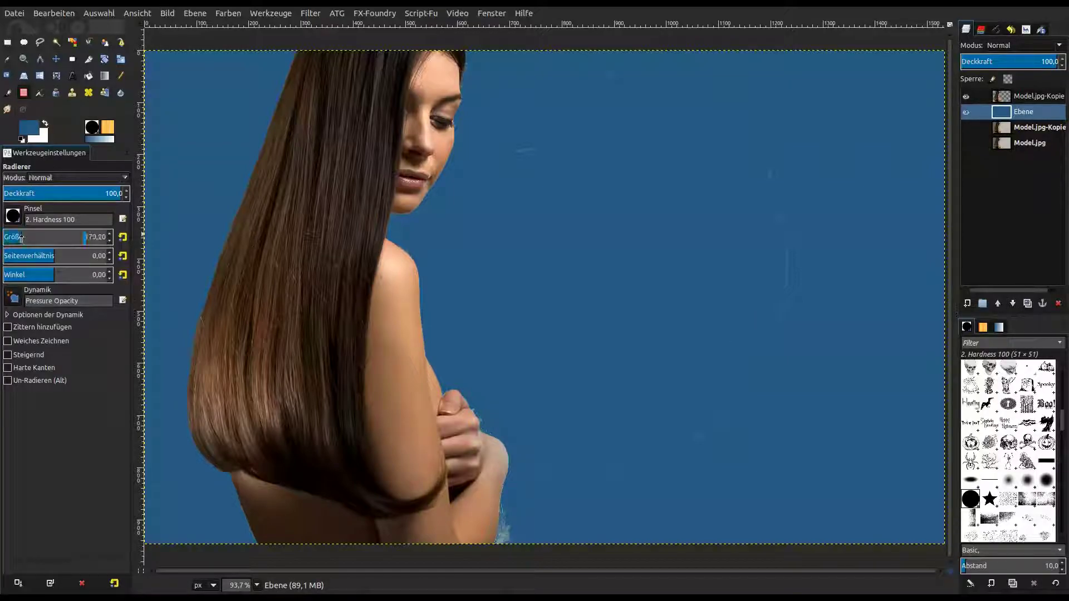
left_click_drag(551, 165, 525, 136)
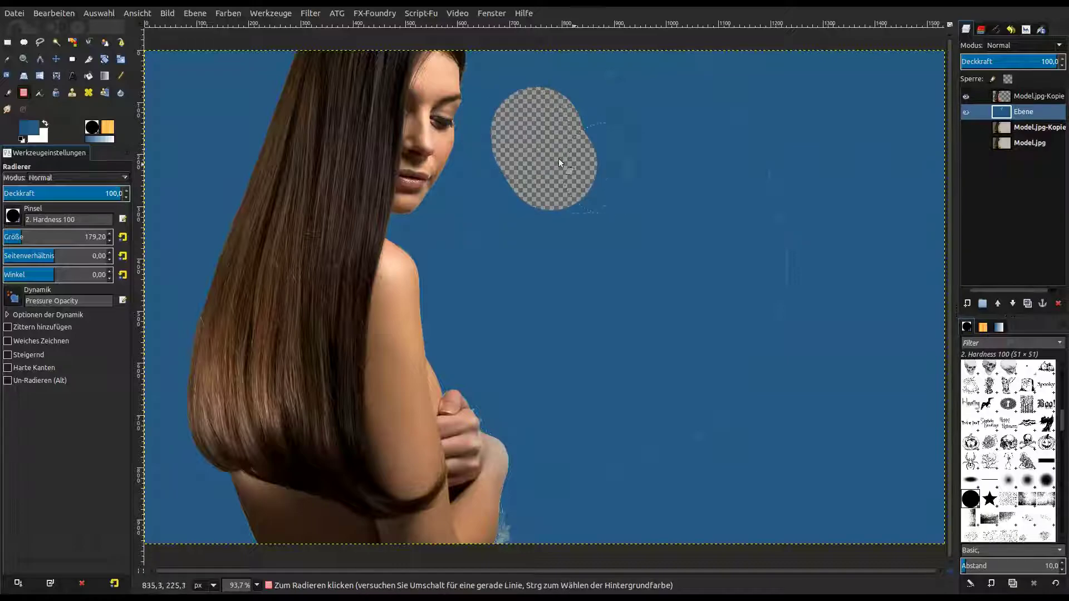
Step: Undo the stray eraser patch on the blue layer
left_click(64, 13)
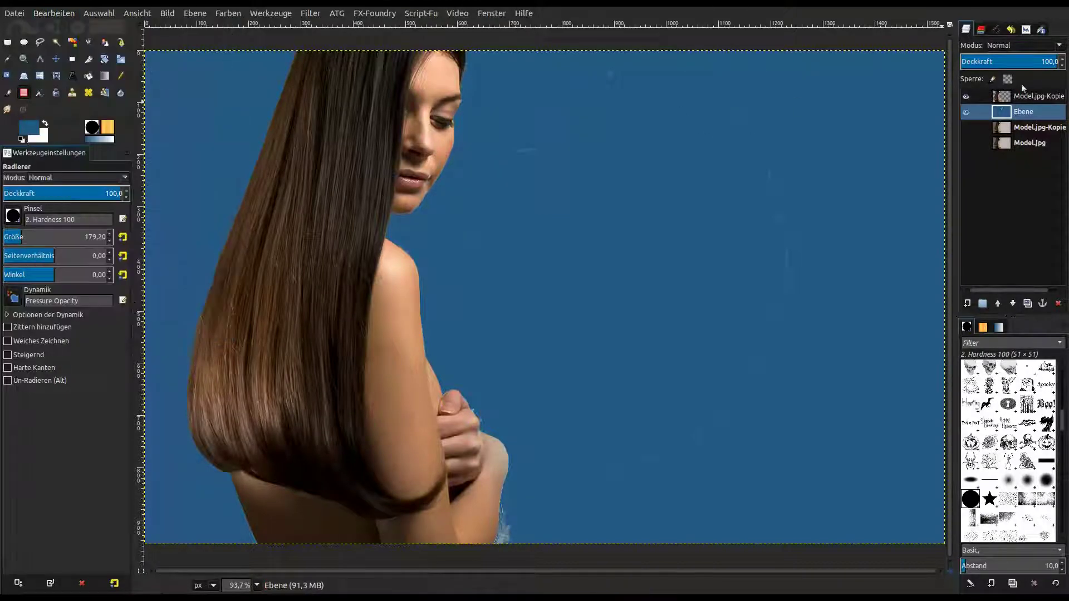
left_click(1020, 96)
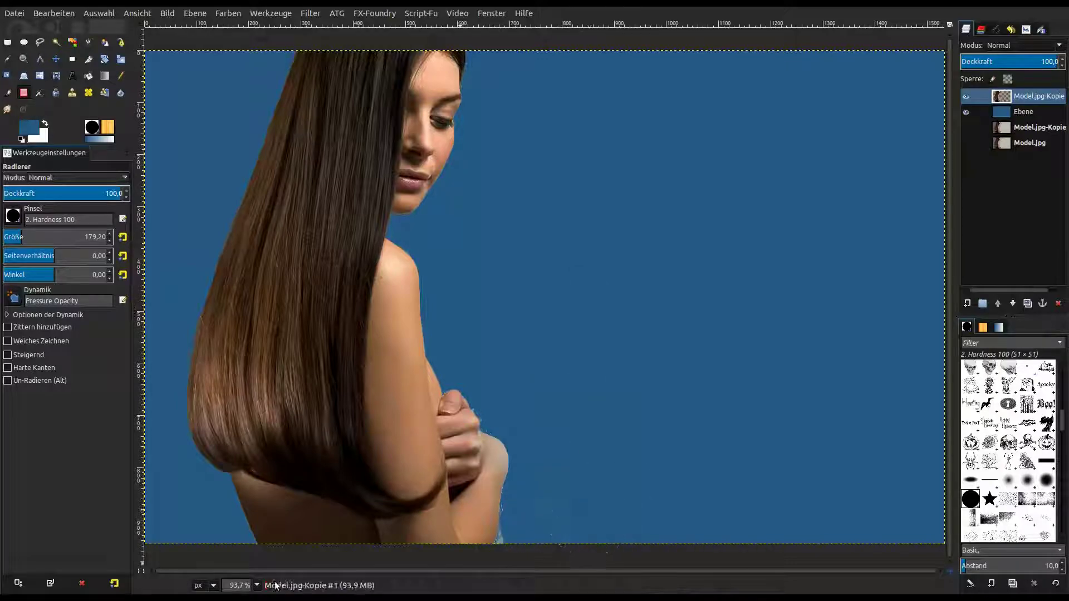
Step: Zoom to 400% on the arm and shrink the eraser to about 17 px
left_click(257, 585)
left_click(239, 501)
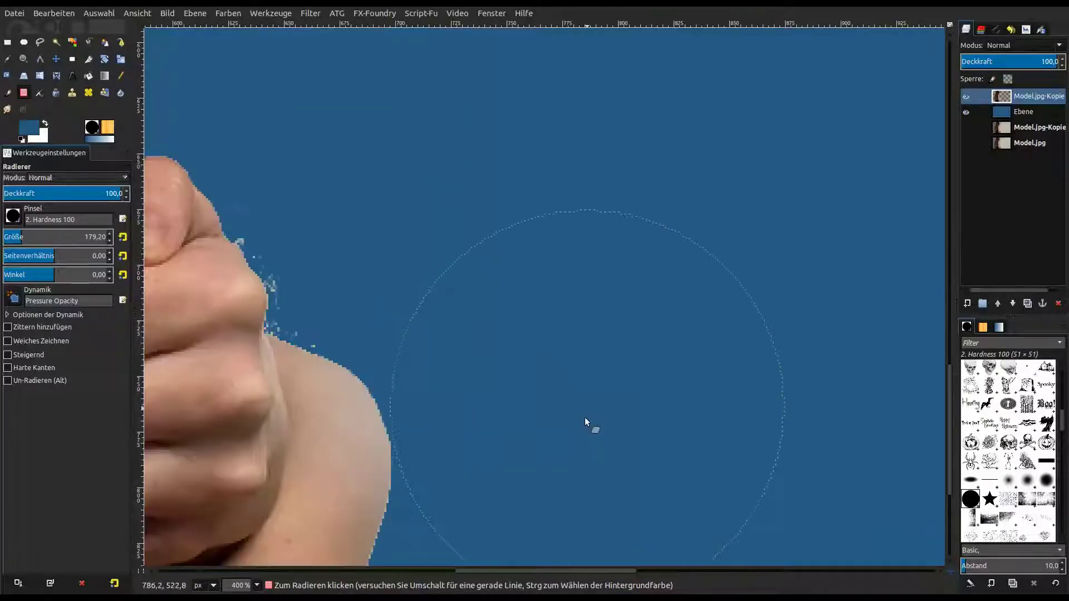
scroll(633, 469, "down", 3)
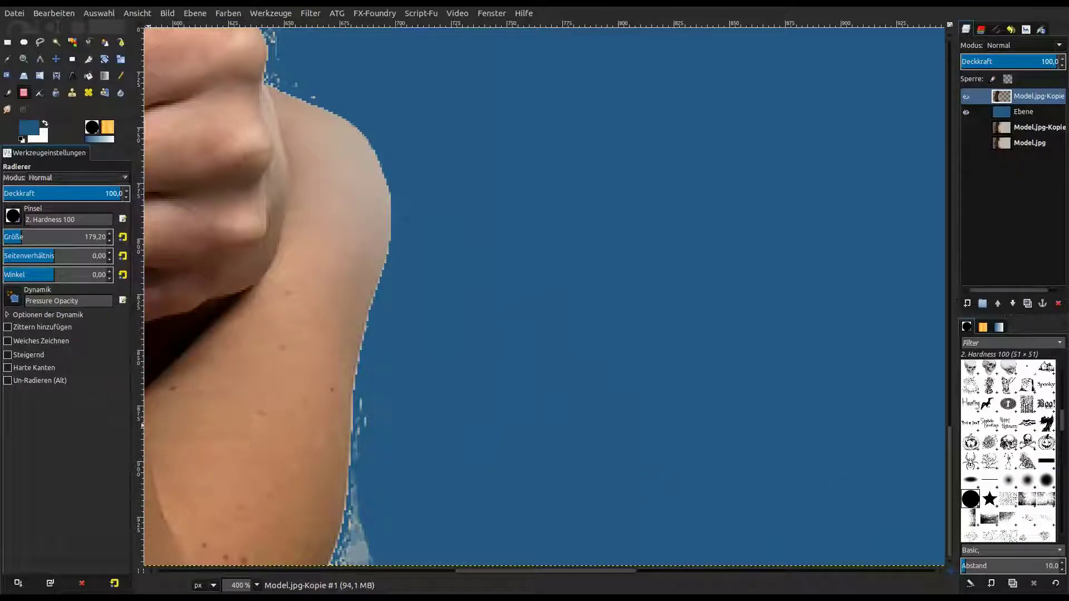
left_click(7, 237)
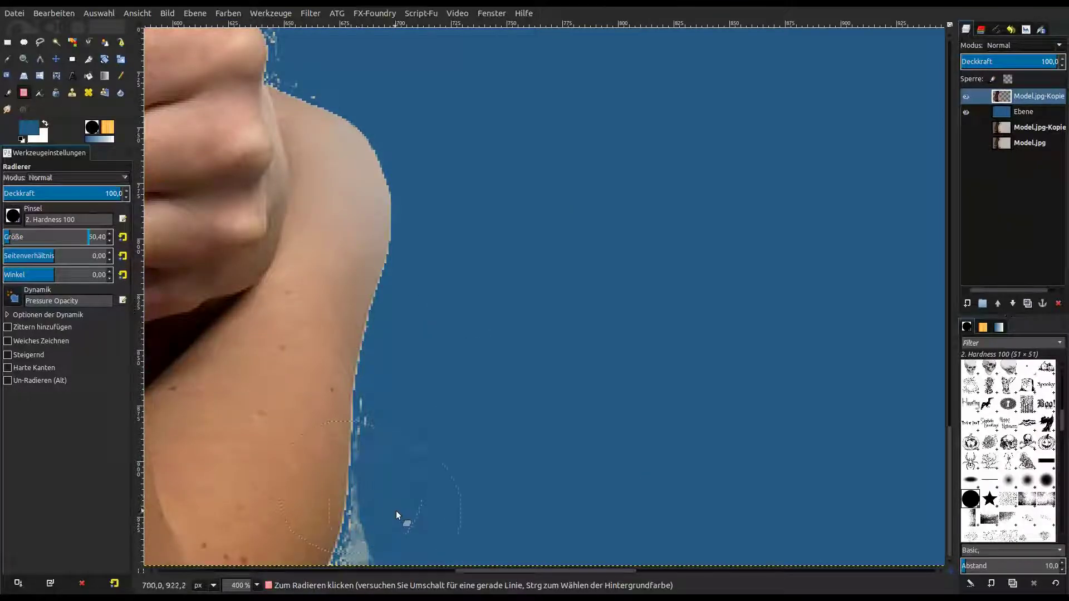
left_click(7, 238)
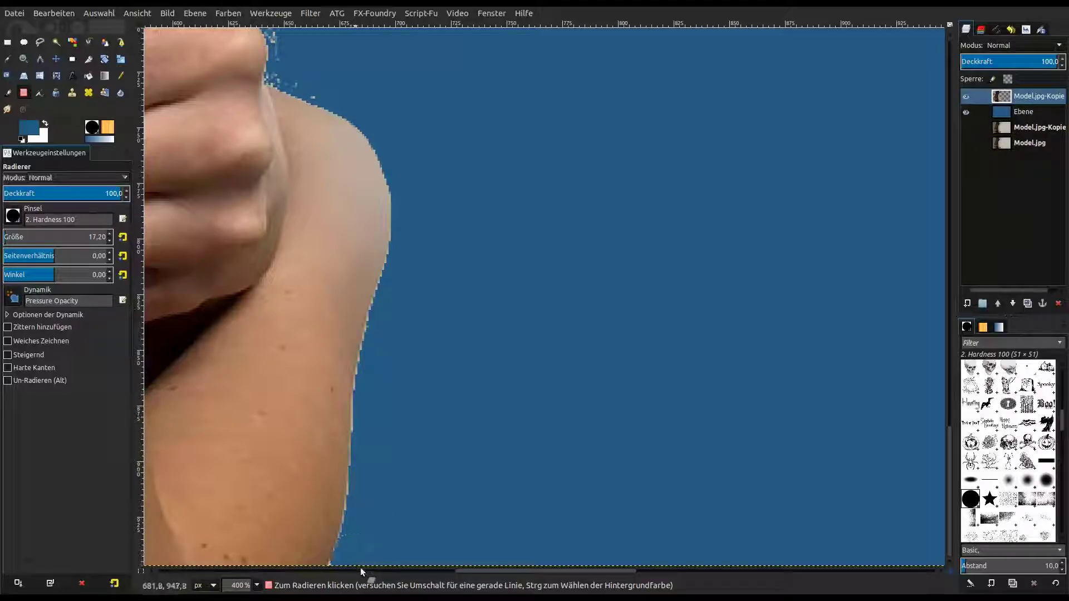
scroll(469, 342, "up", 5)
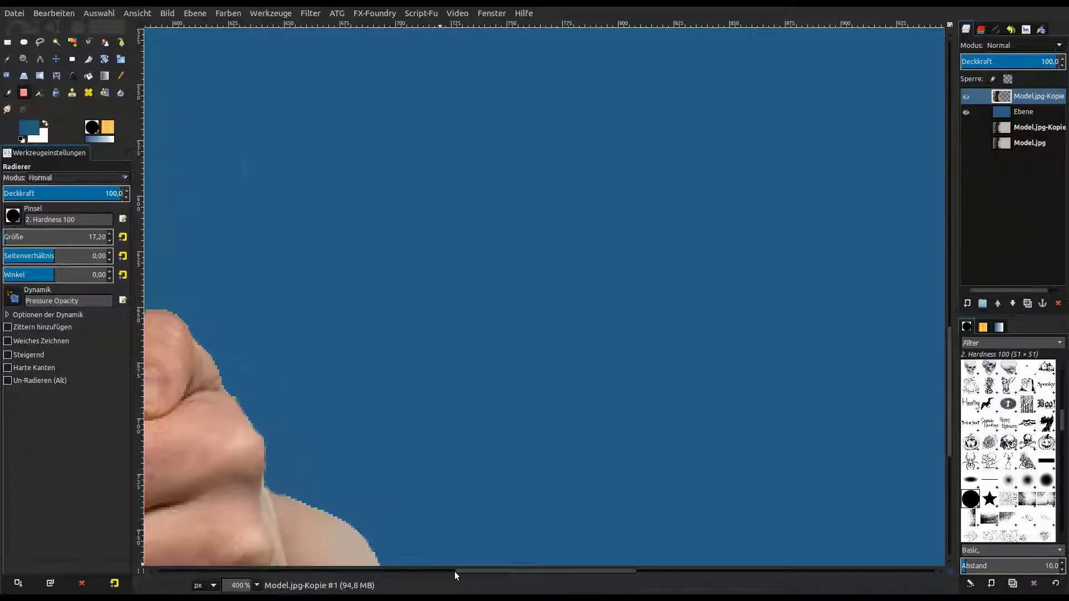
scroll(456, 569, "left", 3)
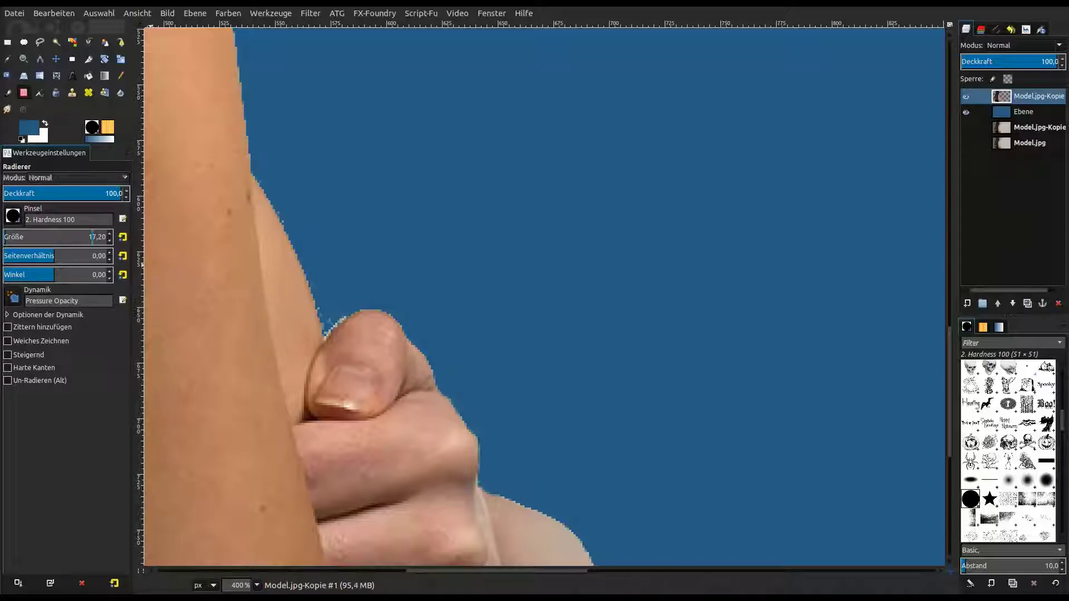
Step: Set the eraser size to 2, then to 5, for the fine thumb-edge fringes
double_click(97, 237)
type("2")
key("Return")
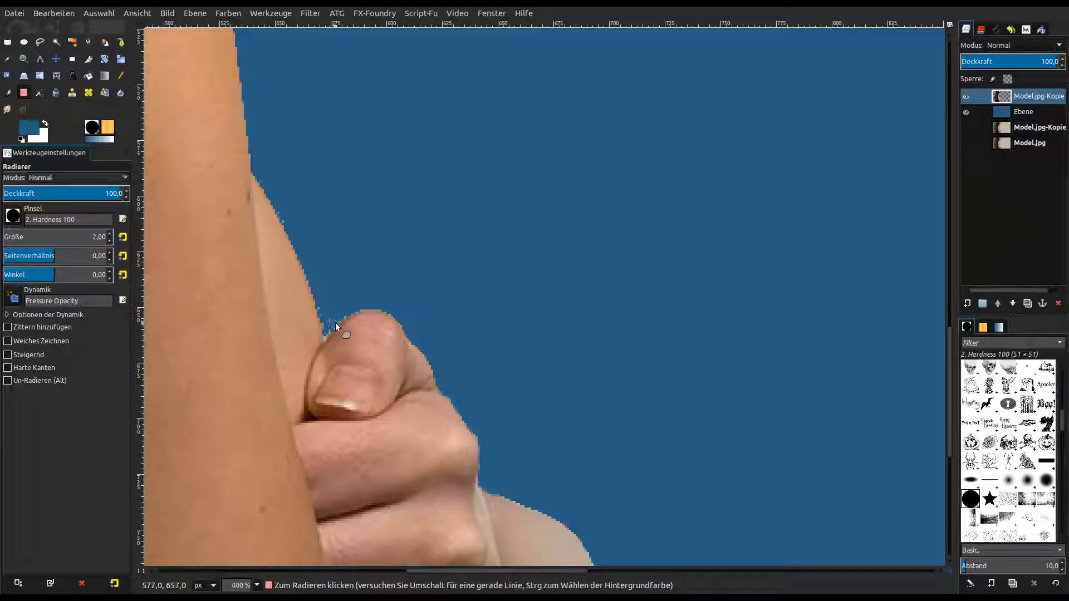
left_click(77, 240)
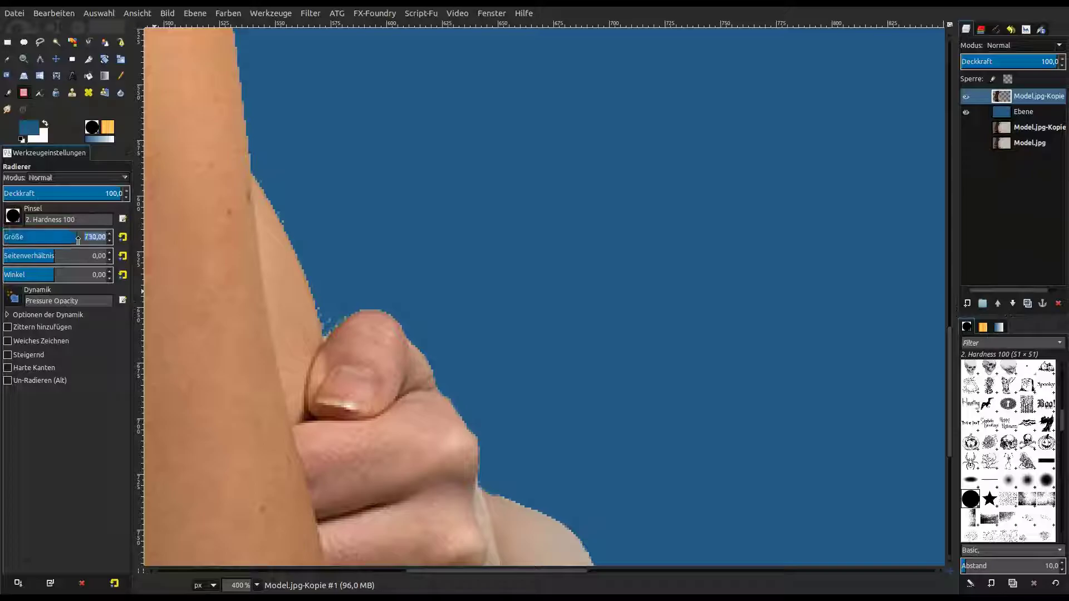
type("5")
key("Return")
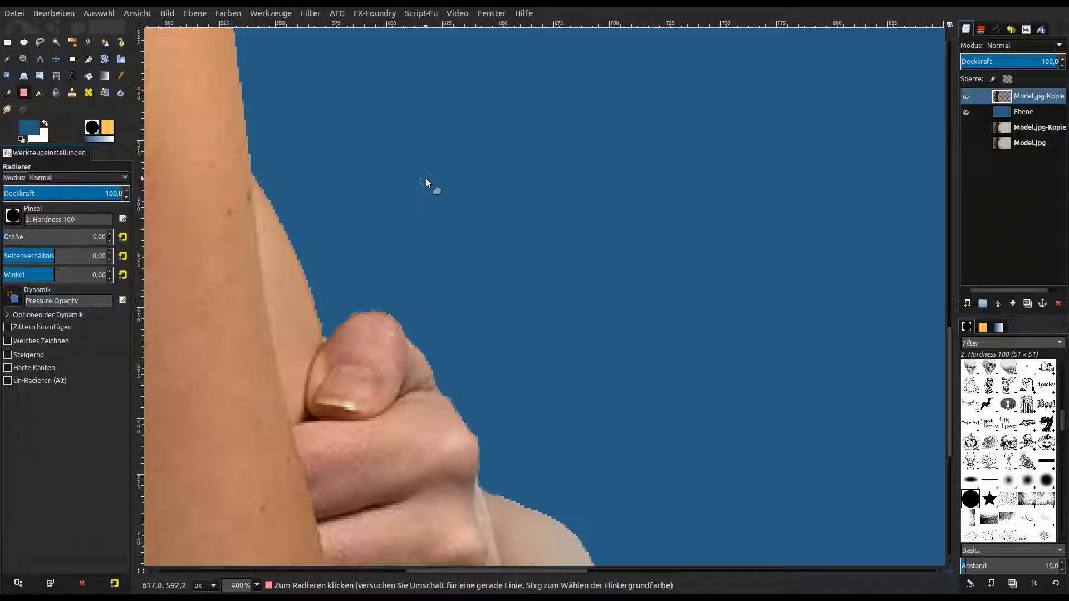
Step: Scroll to the shoulder and resize the eraser with the bracket keys to 28 px
scroll(426, 182, "up", 5)
scroll(309, 291, "up", 5)
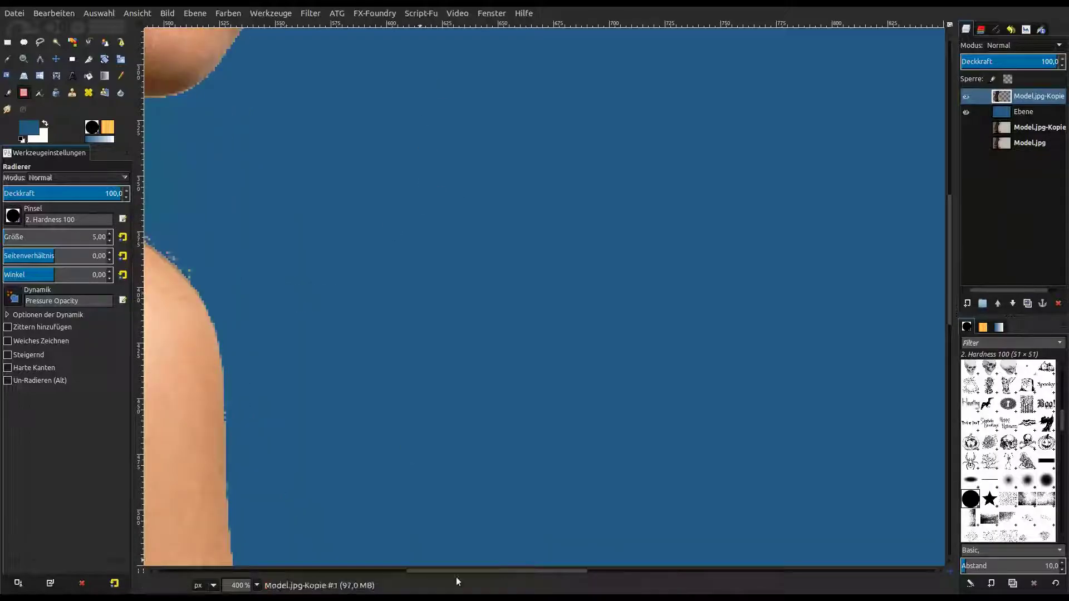
left_click_drag(460, 571, 425, 570)
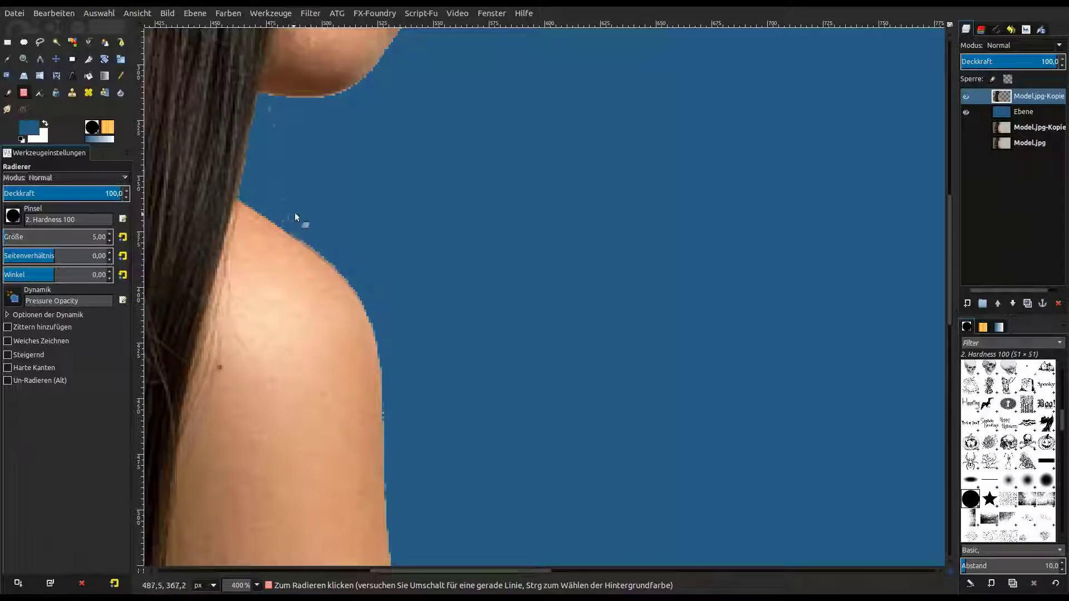
key("bracketright")
key("bracketright")
key("bracketright")
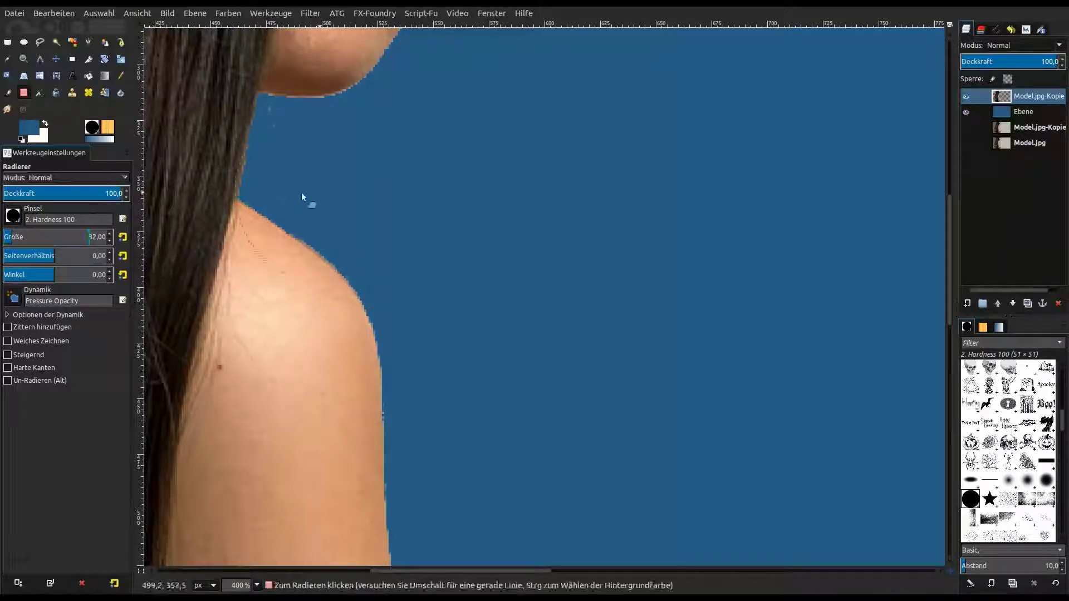
key("bracketleft")
key("bracketleft")
key("bracketleft")
Step: Erase the stray specks beside the hair near the forehead and face edge
left_click_drag(544, 569, 813, 571)
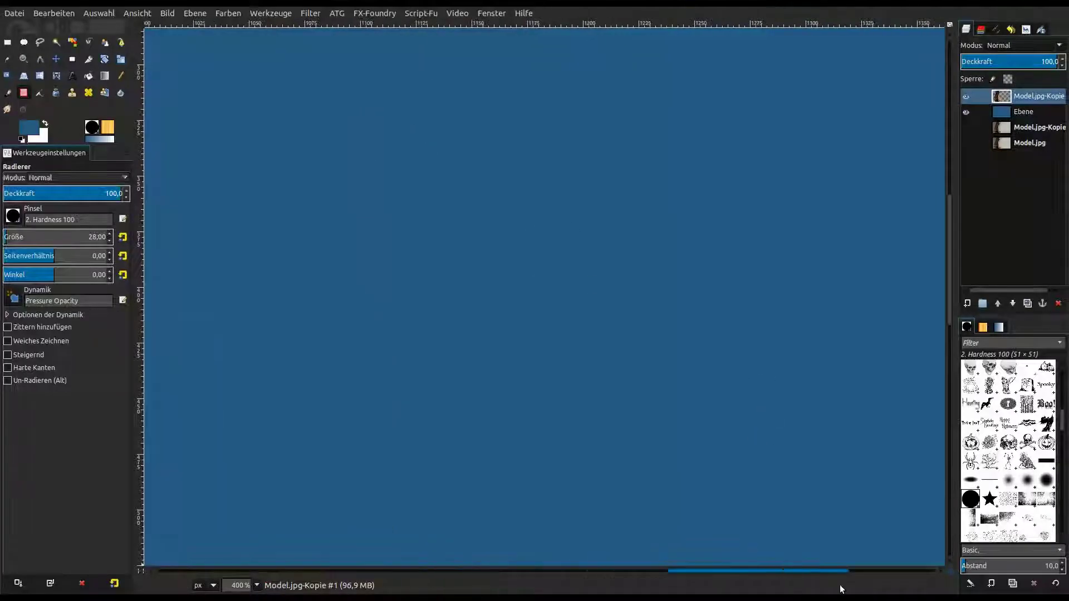
left_click_drag(712, 583, 454, 579)
scroll(543, 396, "up", 10)
scroll(544, 396, "down", 2)
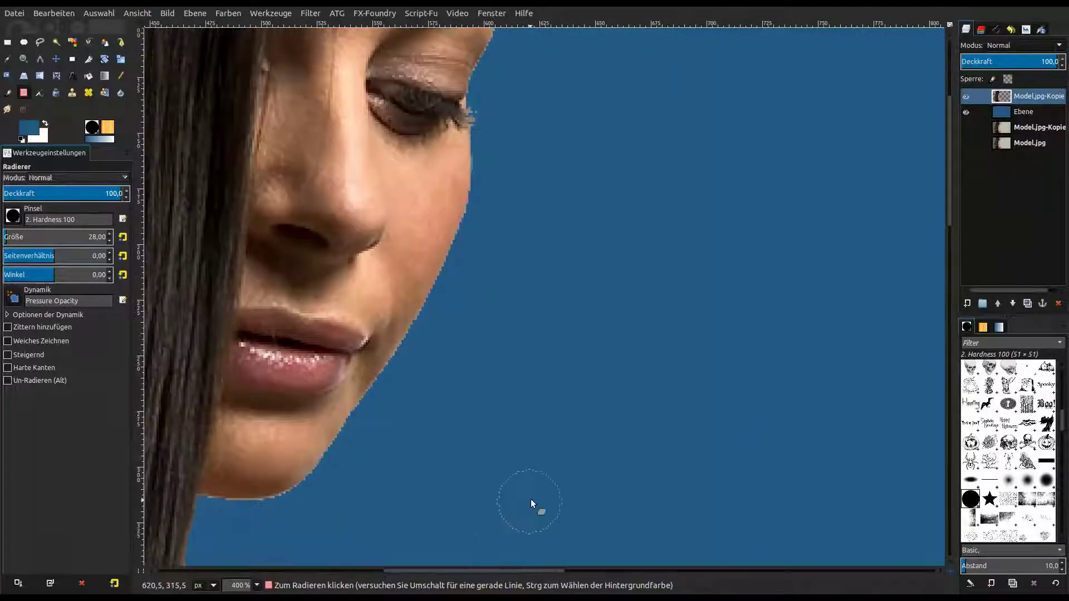
scroll(530, 499, "down", 2)
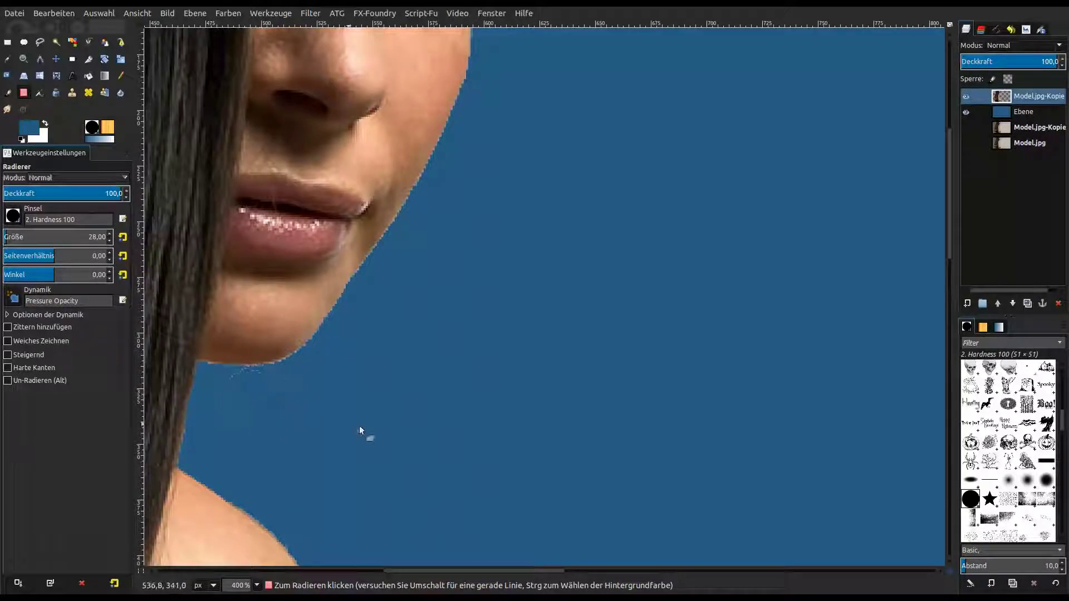
scroll(603, 409, "up", 5)
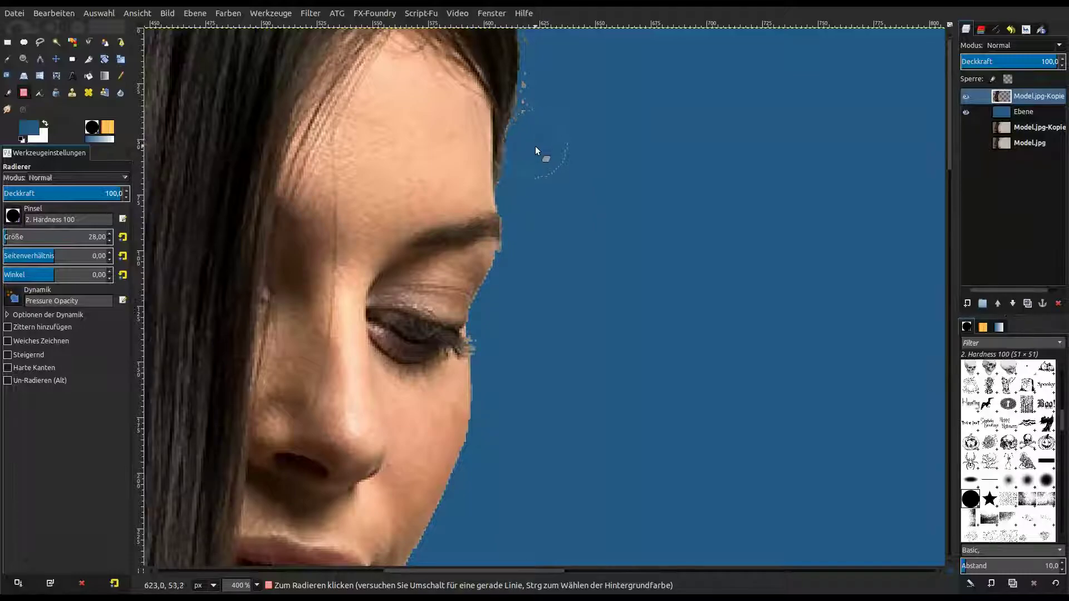
left_click_drag(546, 112, 549, 63)
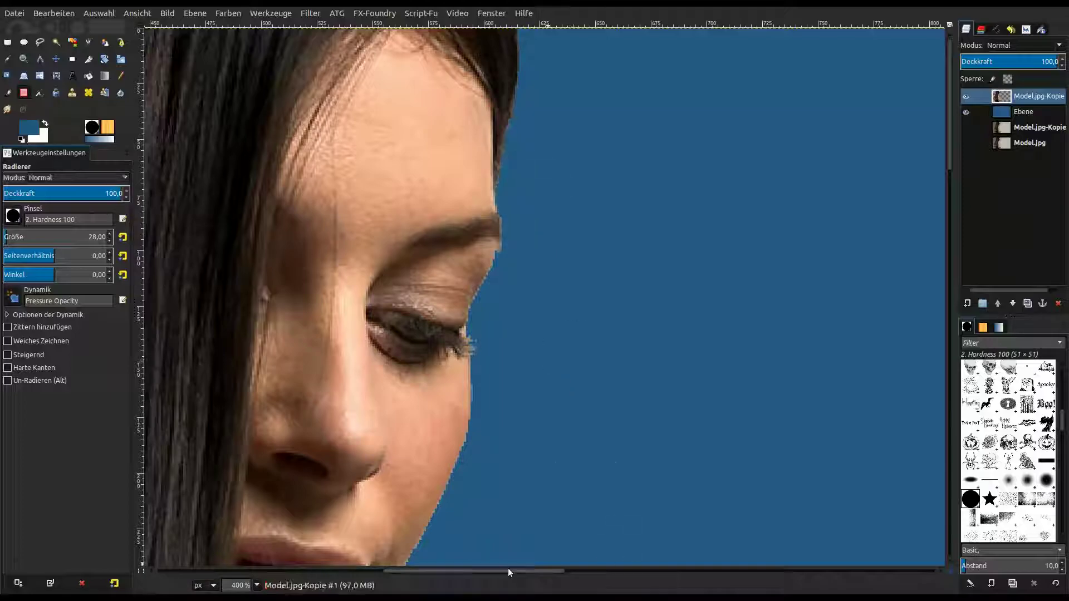
Step: Erase the pale fringe pixels along the hair outline, working down toward the neck
mouse_move(506, 571)
left_mouse_down()
mouse_move(333, 500)
mouse_move(366, 345)
left_mouse_up()
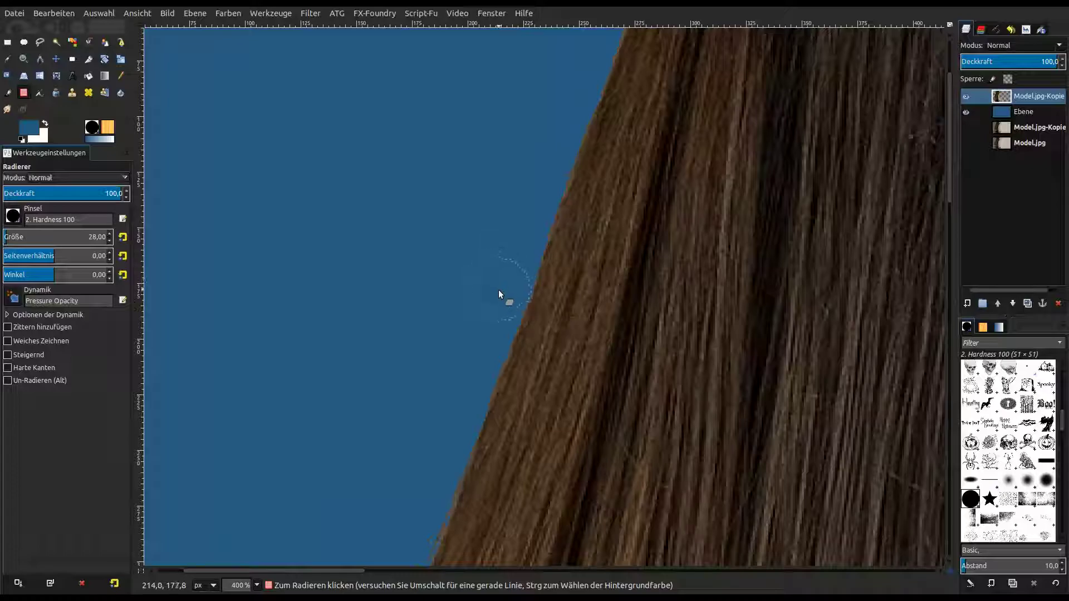
scroll(489, 301, "up", 3)
scroll(442, 299, "down", 3)
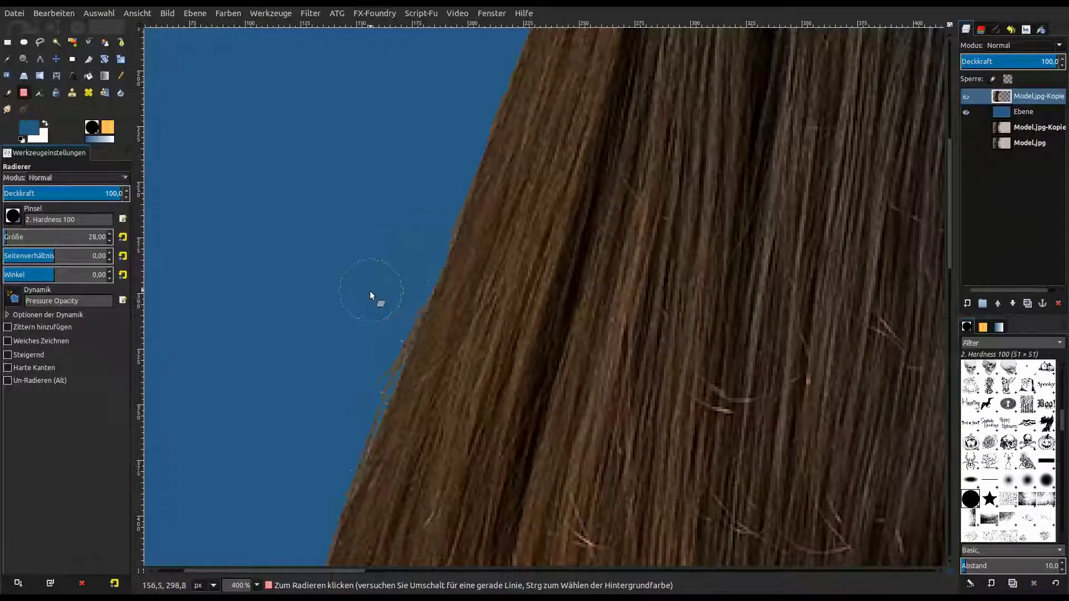
scroll(369, 290, "down", 3)
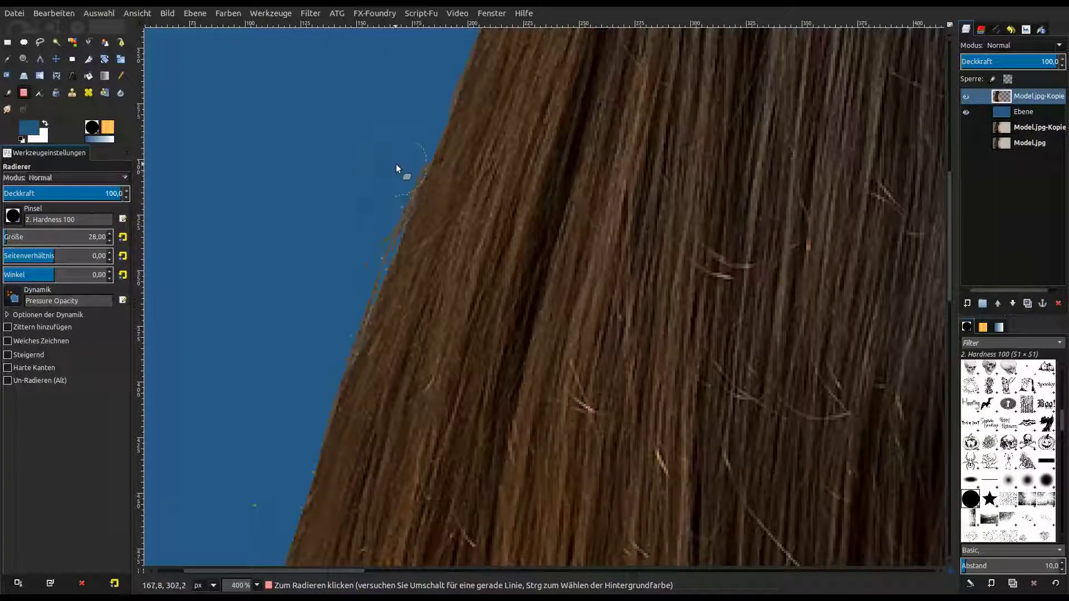
left_click_drag(393, 170, 383, 189)
scroll(329, 278, "down", 3)
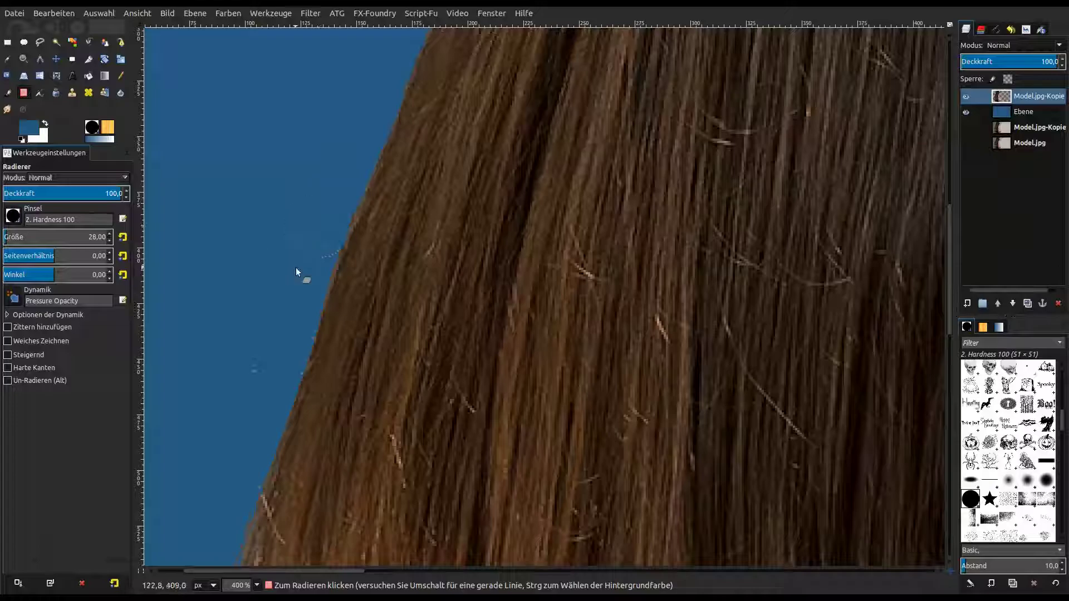
scroll(291, 262, "down", 2)
scroll(303, 228, "up", 2)
scroll(301, 251, "down", 3)
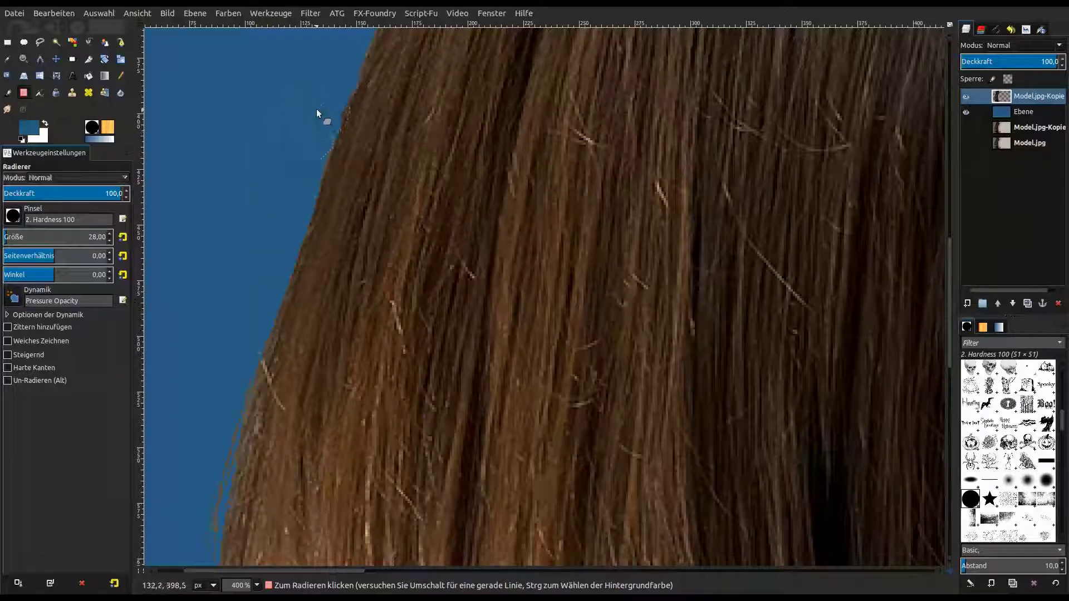
scroll(217, 368, "down", 3)
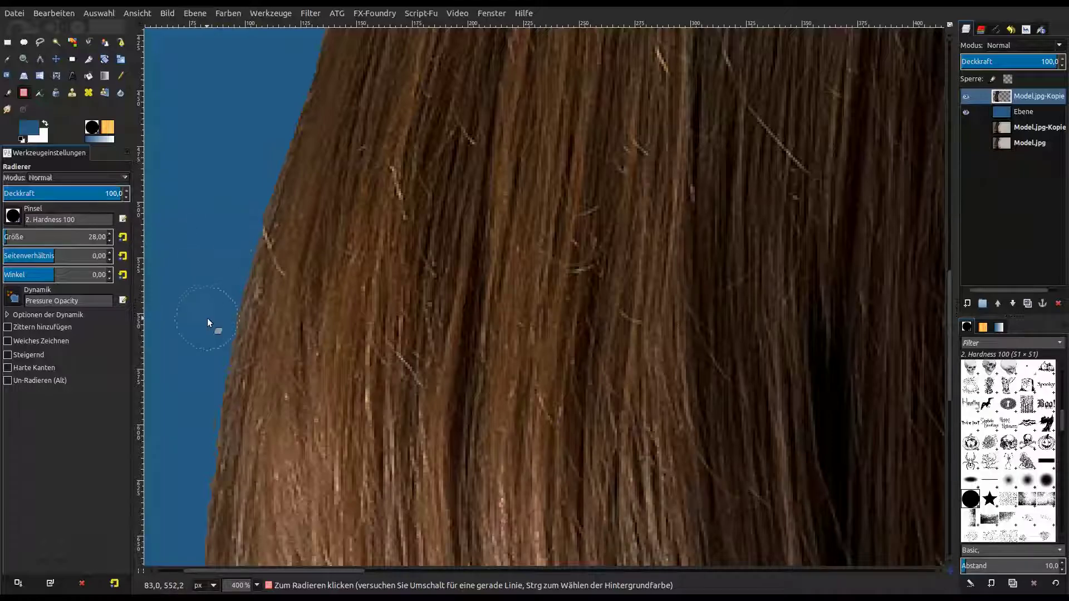
scroll(208, 318, "down", 5)
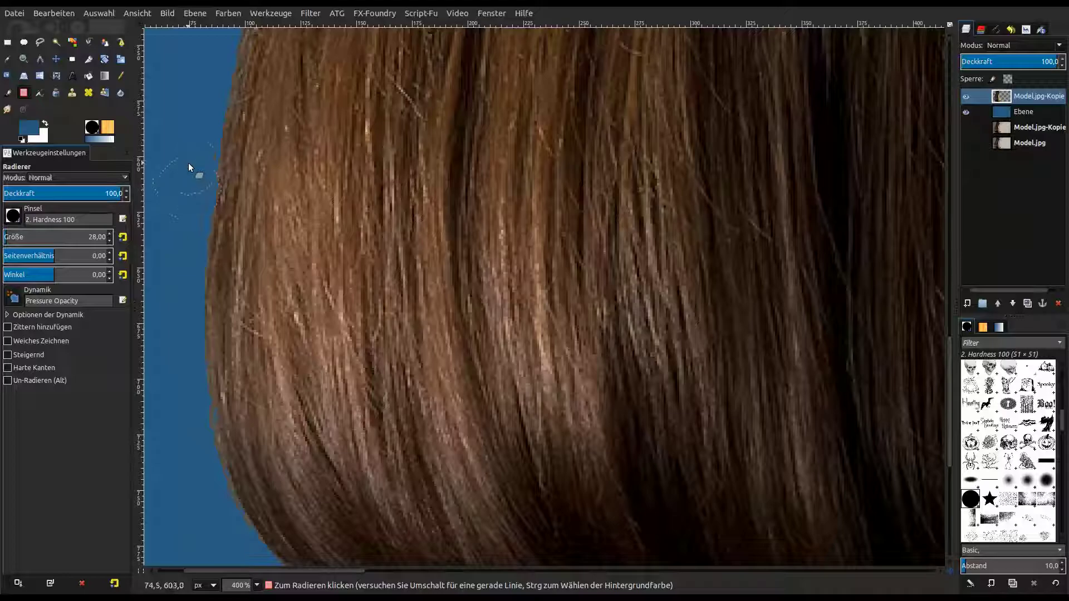
scroll(184, 312, "down", 3)
scroll(187, 334, "down", 4)
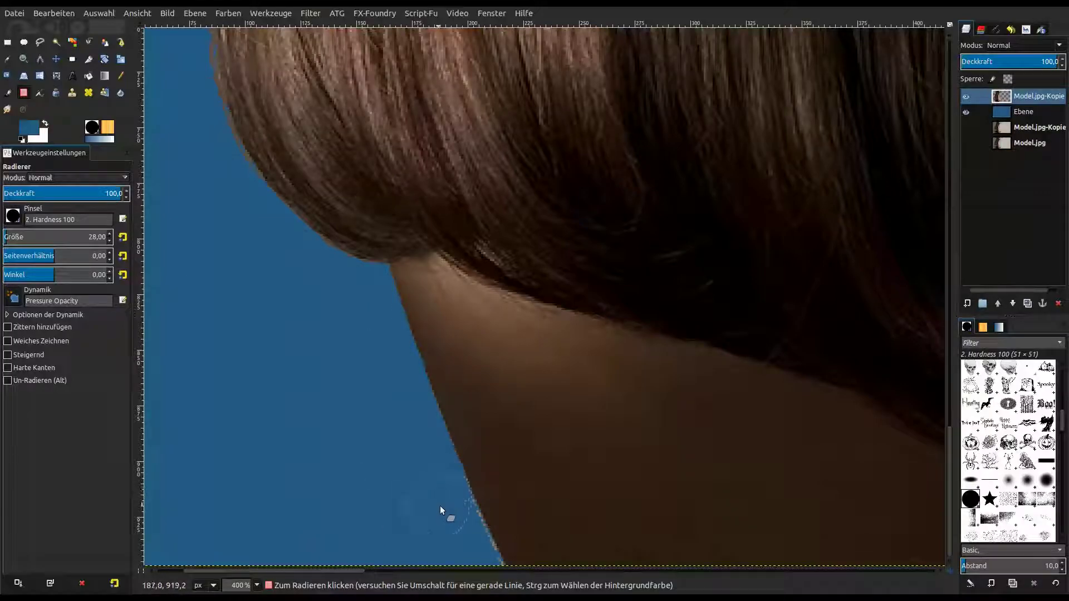
Step: Erase the neck fringe, zoom to 93.7%, and hide then show the blue layer
left_click(458, 536)
left_click(256, 585)
left_click(241, 535)
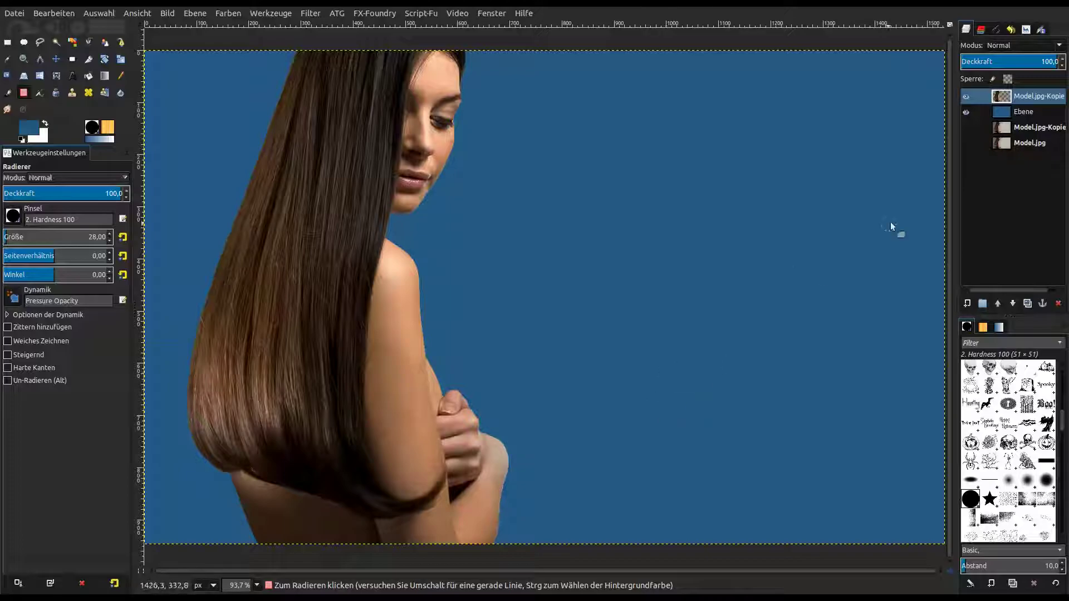
left_click(965, 113)
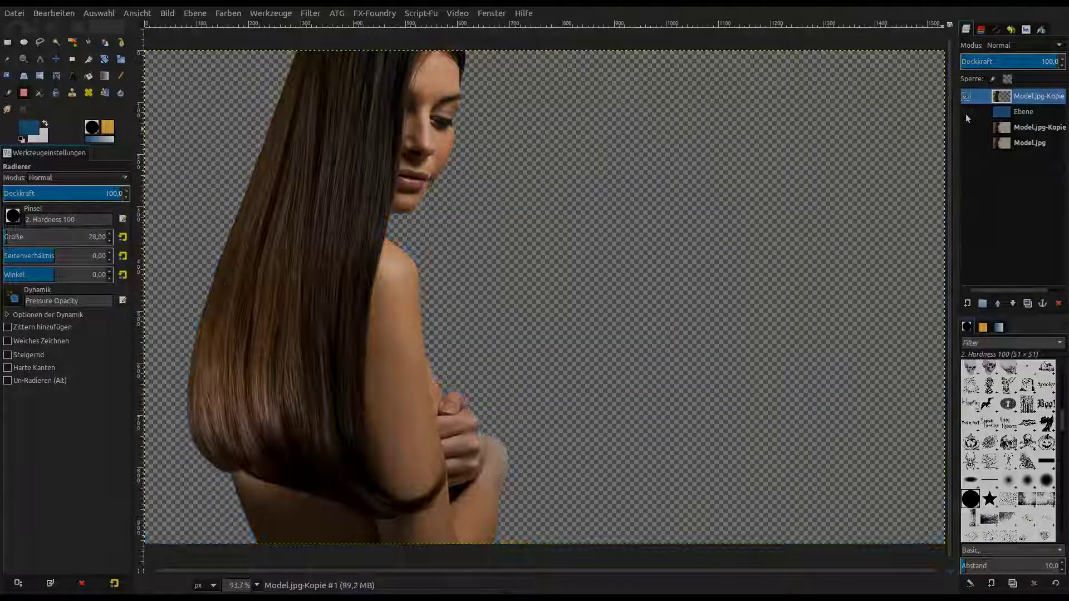
left_click(965, 113)
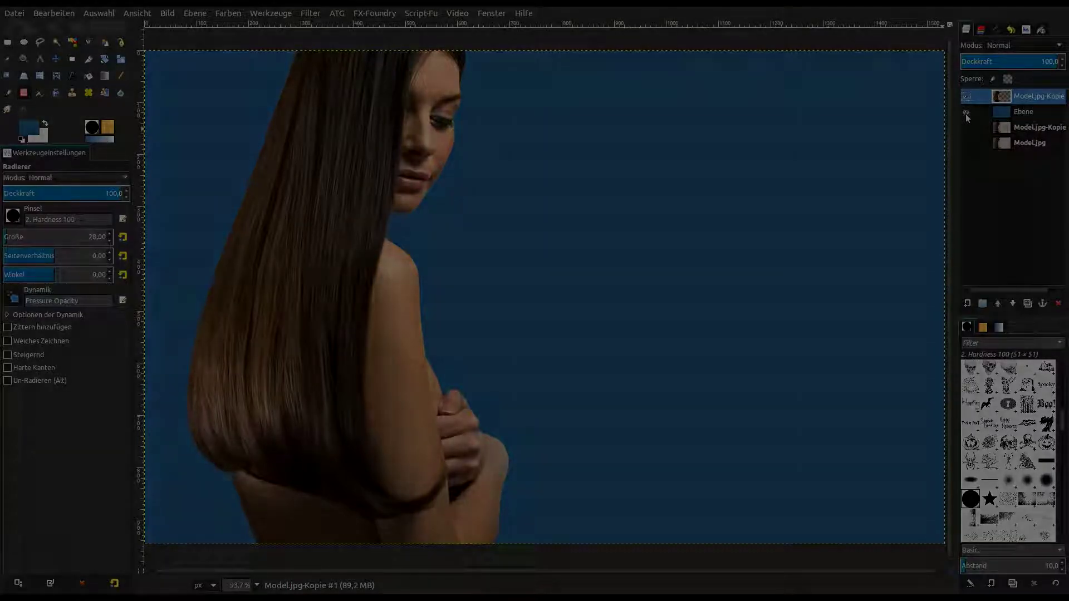